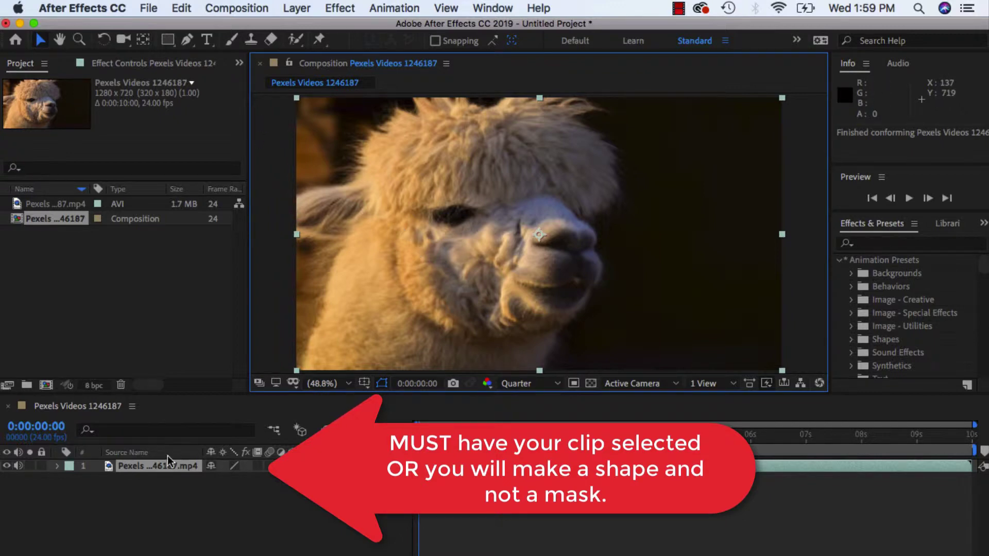
- Draw a circular mask about 640 px wide around the alpaca's face on the selected clip with the Ellipse tool
left_click(134, 464)
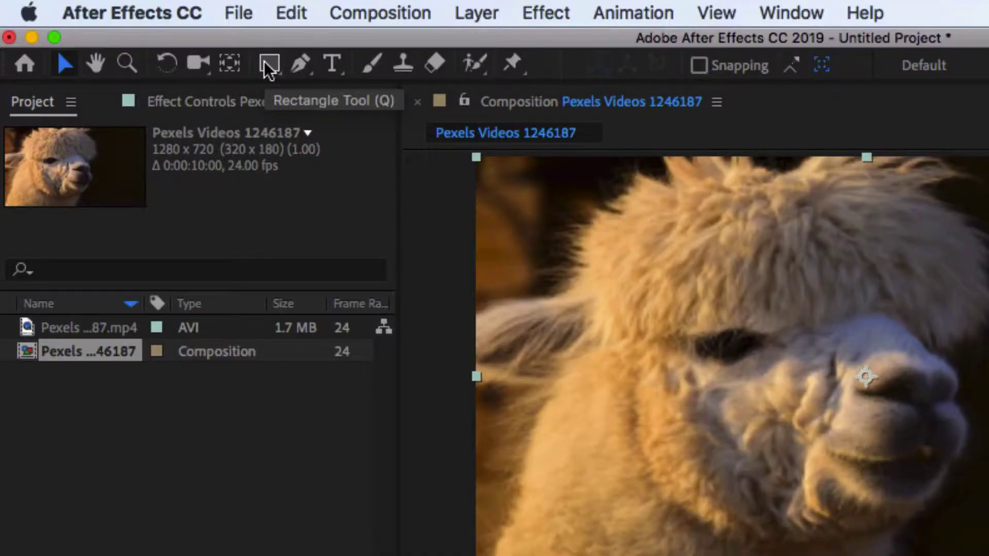
left_click(269, 66)
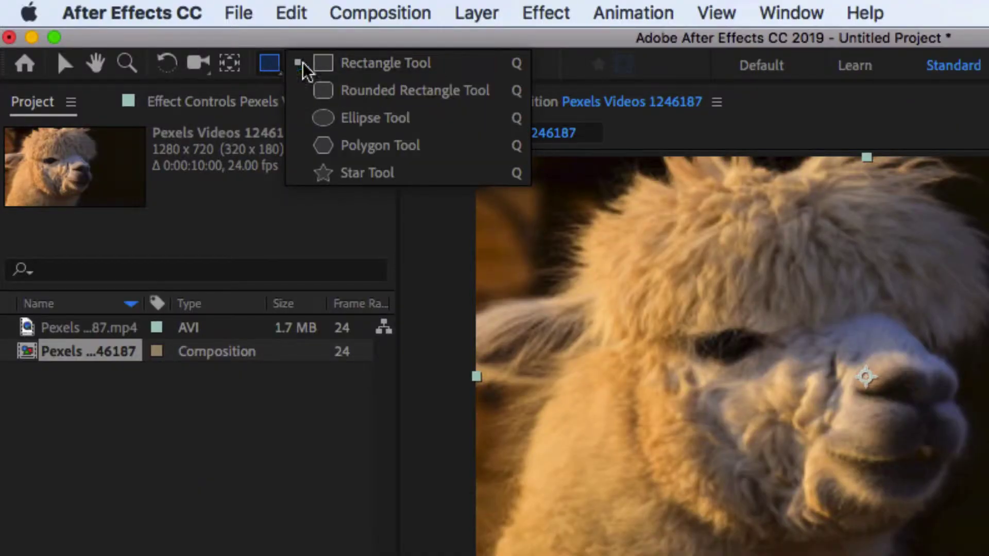
left_click(377, 117)
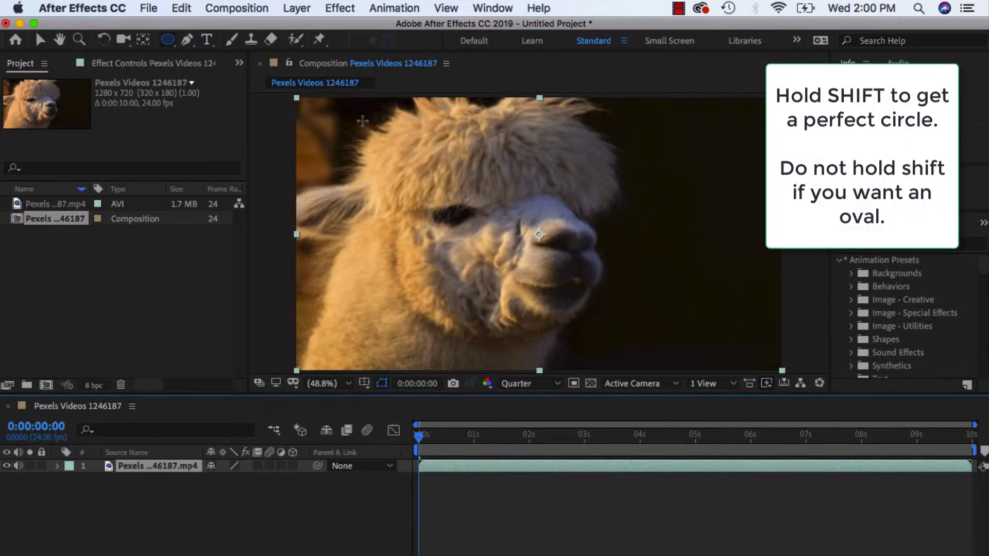
left_click_drag(362, 121, 604, 299)
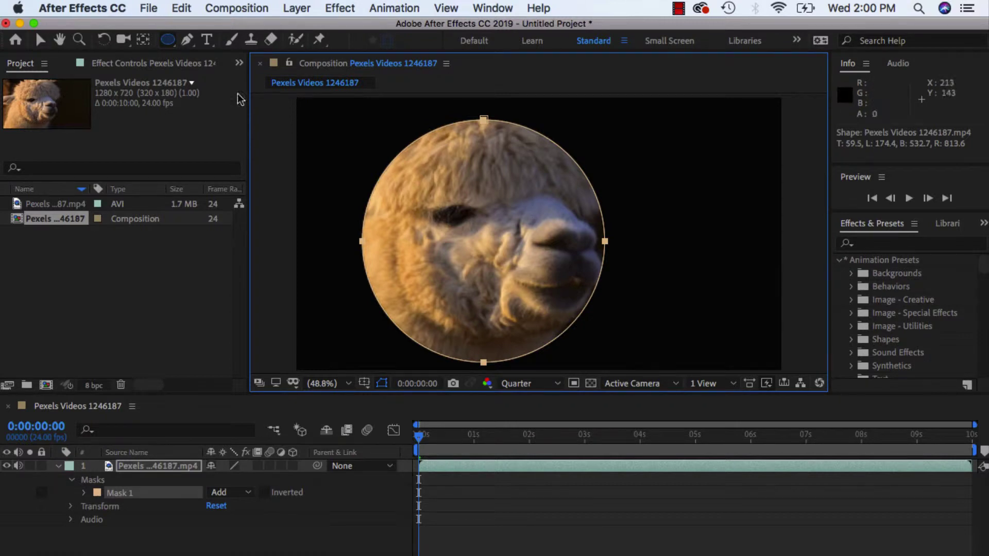
- Open the clip in the Layer view and reshape the circular mask by moving its side and top points outward around the head
left_click(38, 40)
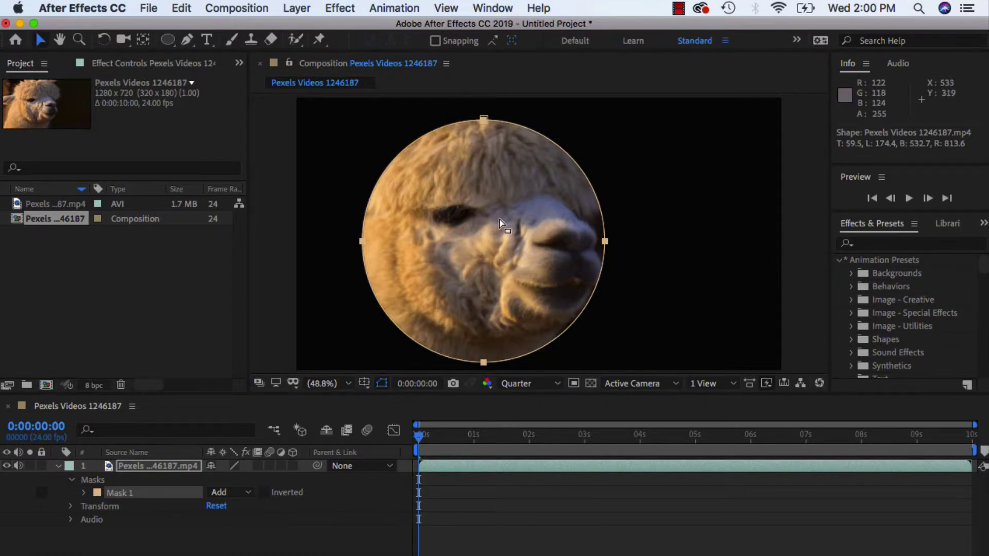
double_click(499, 218)
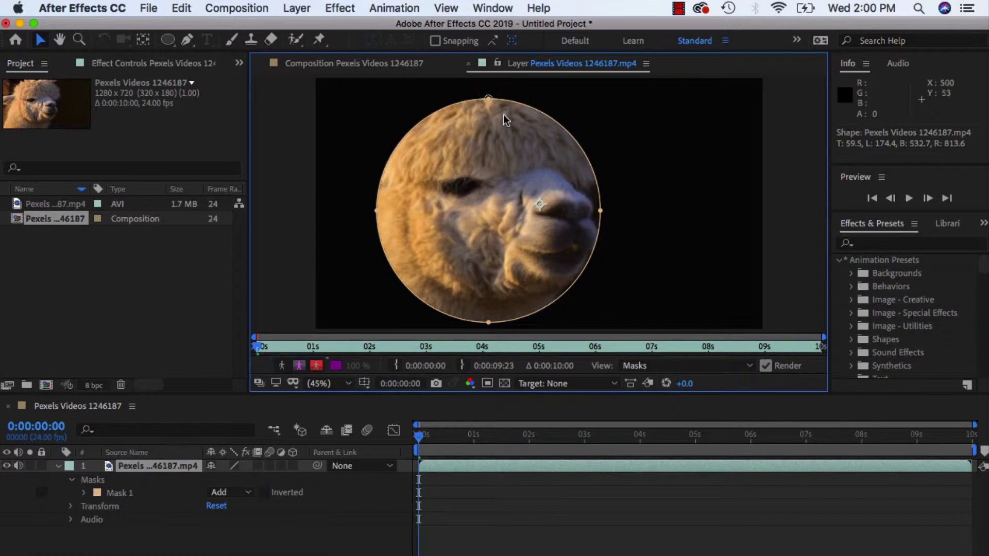
left_click_drag(601, 211, 688, 208)
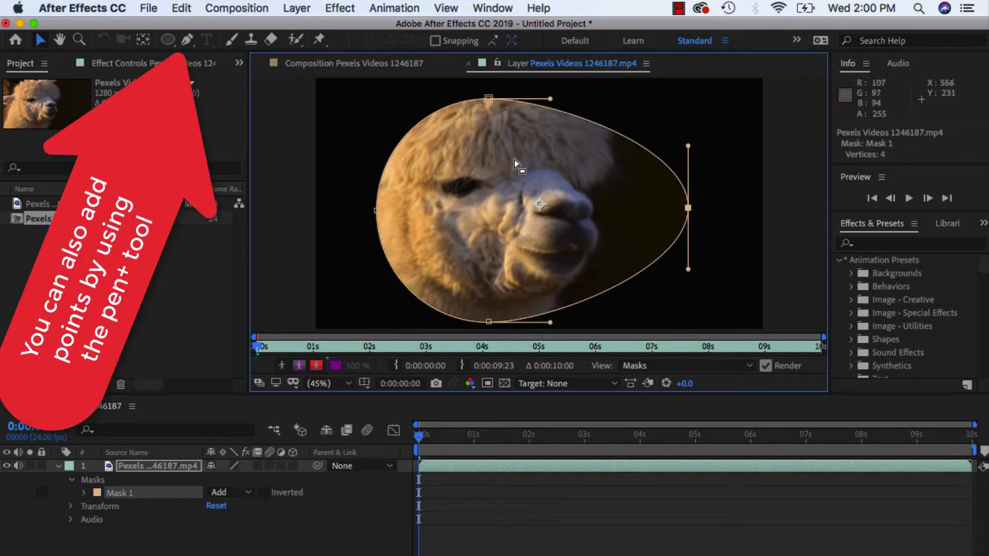
left_click_drag(376, 213, 338, 211)
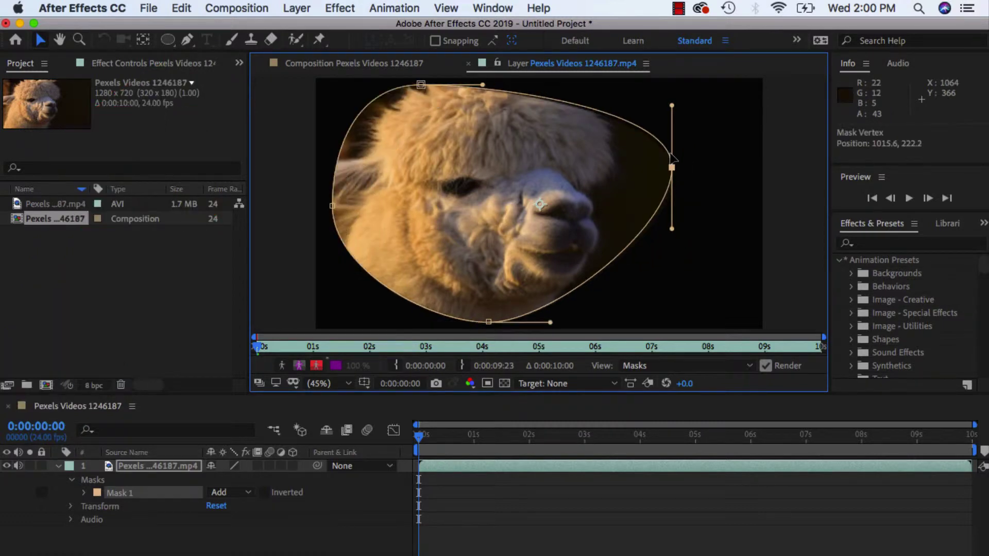
left_click_drag(672, 167, 671, 154)
left_click(669, 292)
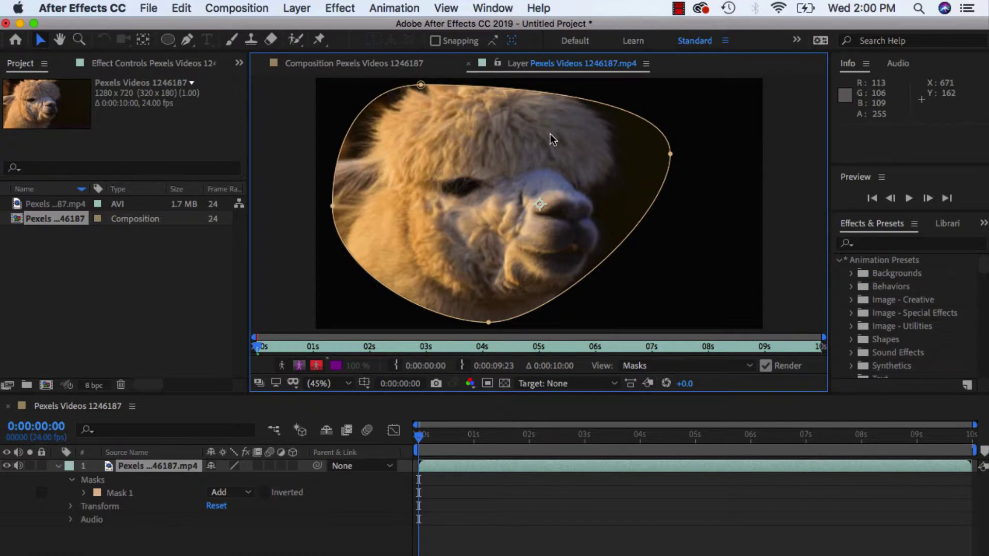
- Delete the reshaped mask, removing its upper-right segment first and then the remaining points
left_click(601, 107)
key("Delete")
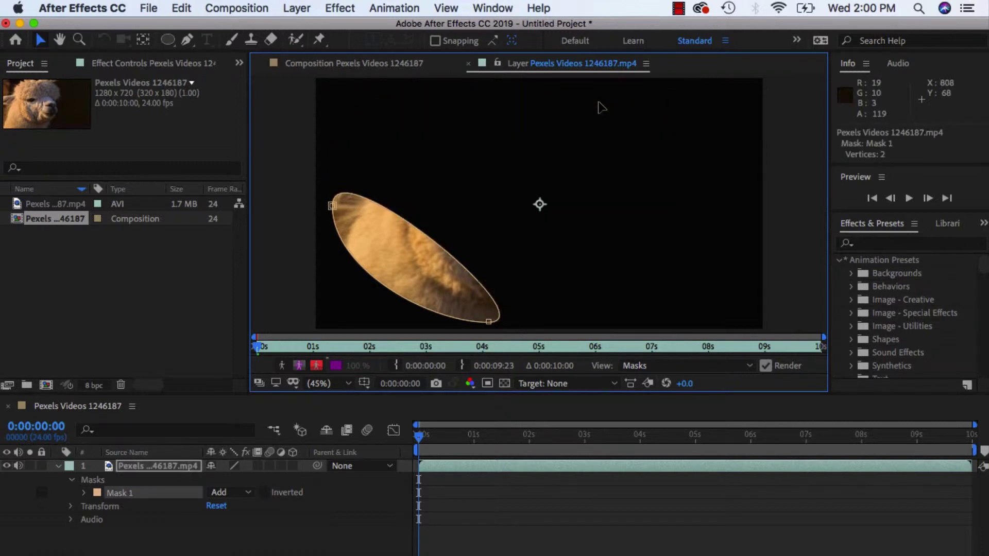
key("Delete")
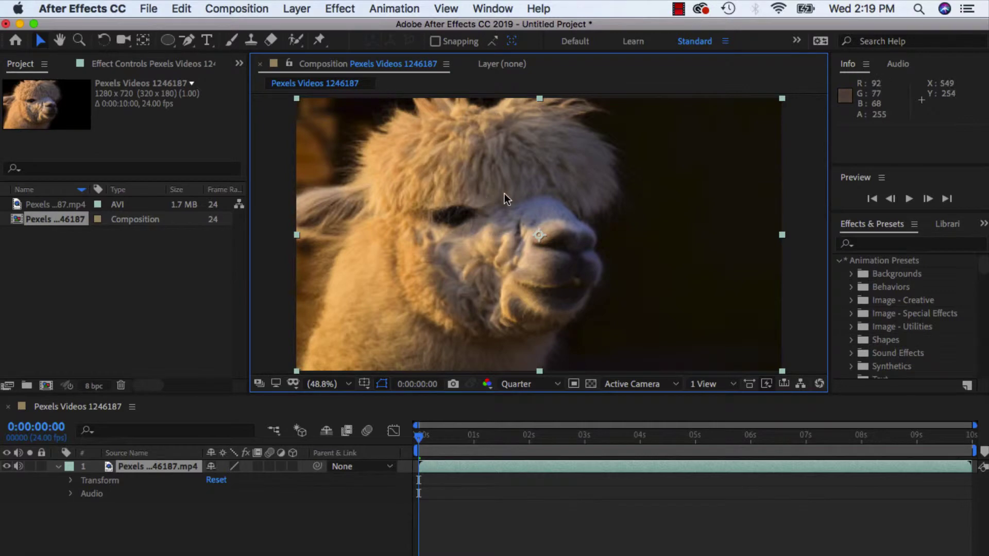
- Draw an oval mask about 638 by 474 px over the alpaca's face in the composition with the Ellipse tool
left_click(168, 39)
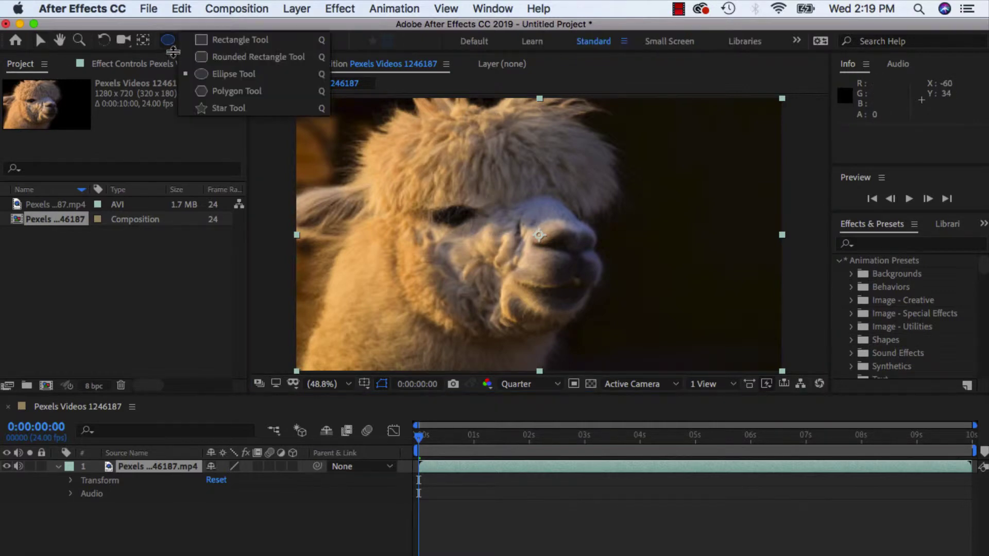
left_click(360, 118)
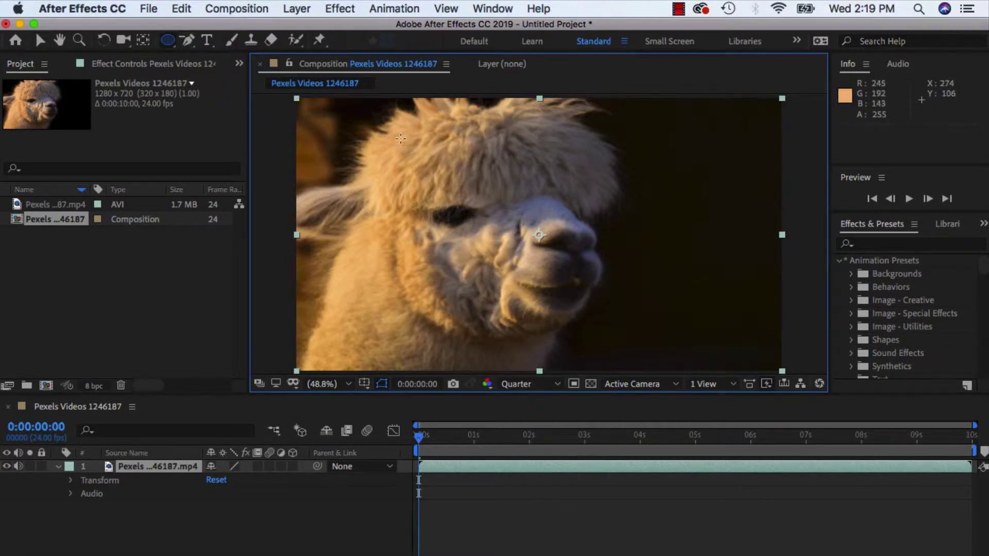
left_click_drag(401, 138, 641, 318)
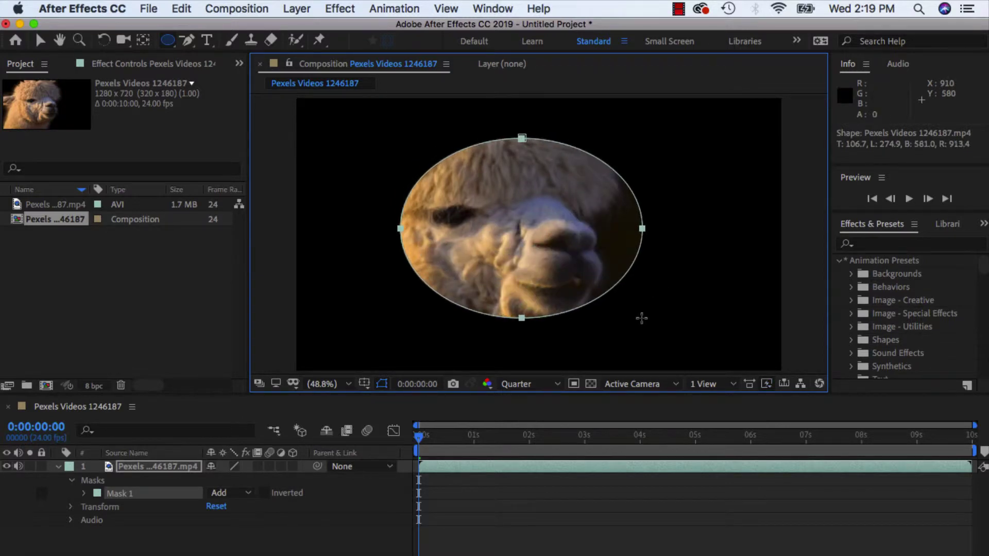
- Move the masked clip together with its oval mask about 60 px right and 10 px down in the composition
left_click(41, 41)
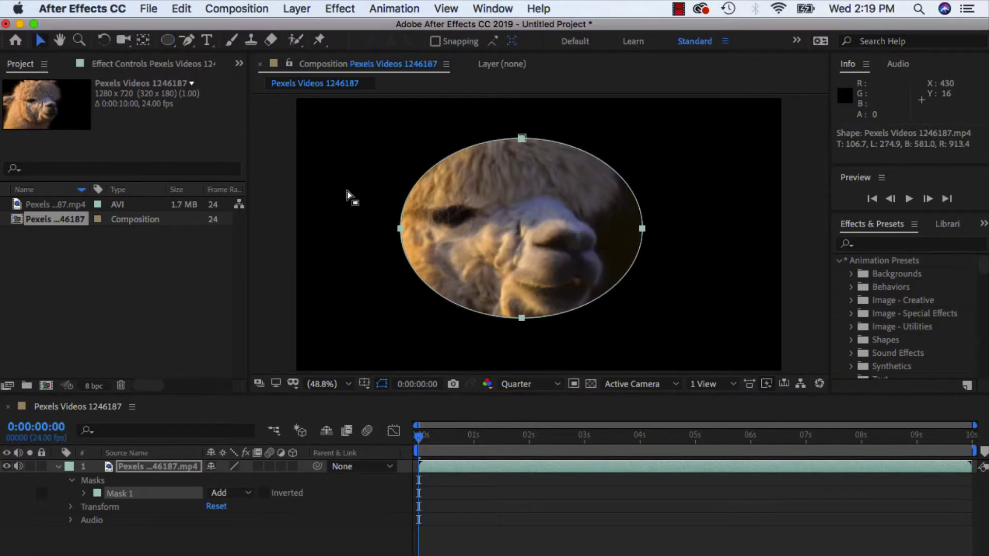
left_click(505, 194)
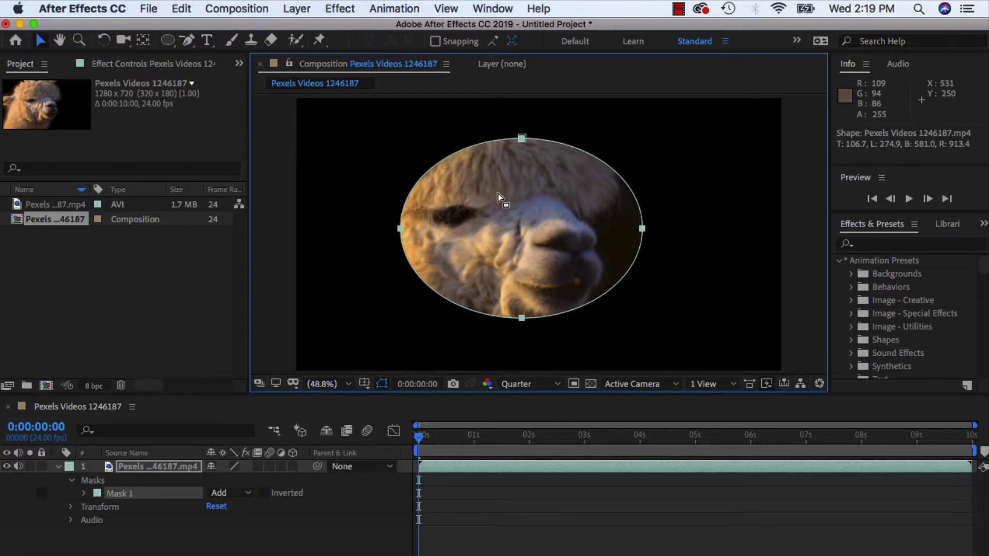
left_click(528, 198)
left_click_drag(521, 218, 546, 222)
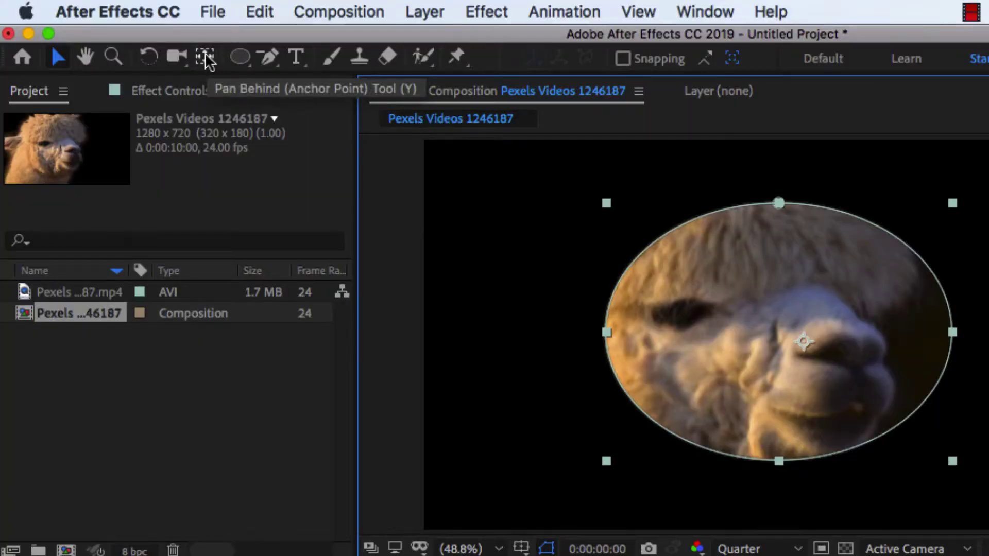
- Reposition the footage inside the stationary oval mask using the Pan Behind tool
left_click(206, 58)
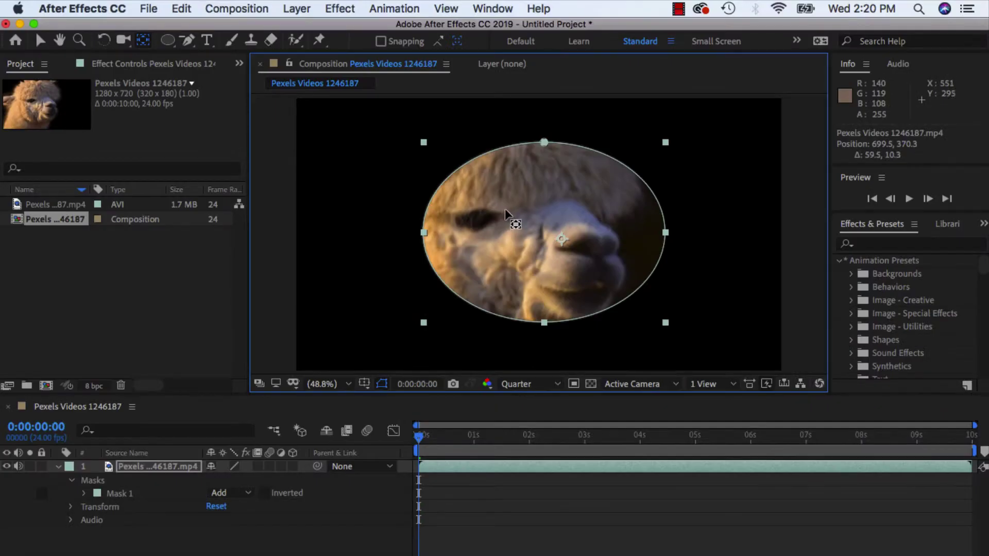
left_click_drag(505, 209, 597, 216)
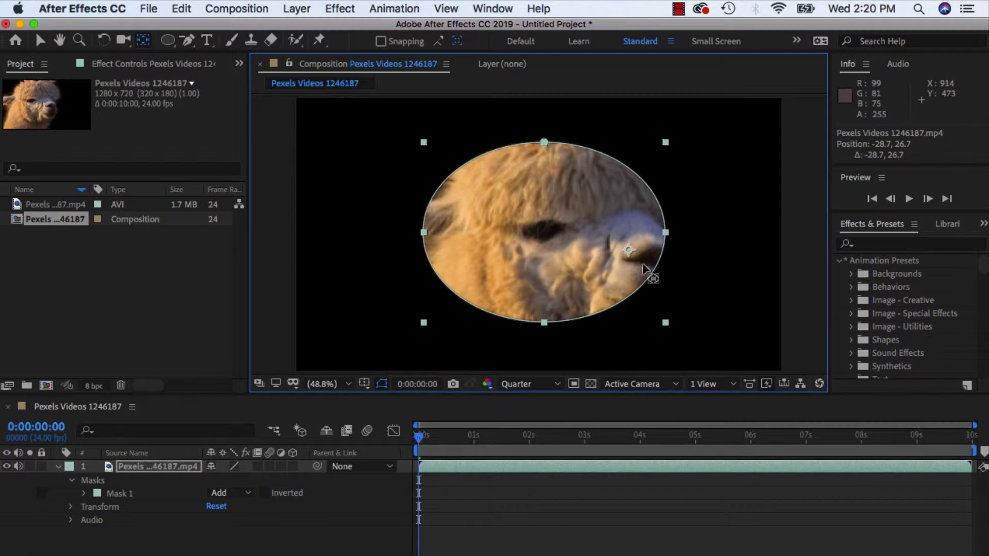
left_click(543, 231)
left_click_drag(544, 233, 526, 194)
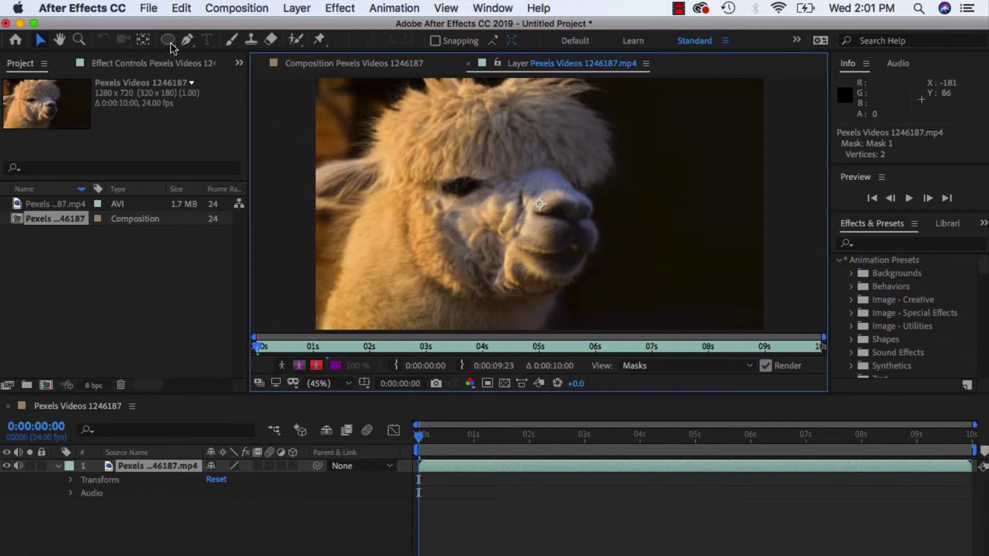
- Draw a circular mask about 693 px wide around the face in the Layer view and set its mode to Subtract
left_click_drag(171, 44, 207, 73)
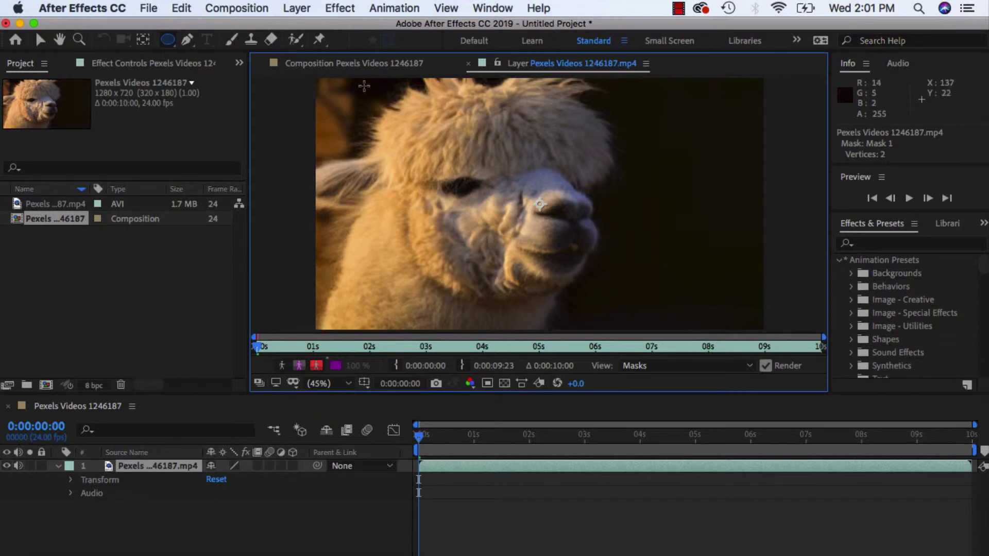
left_click_drag(364, 86, 606, 235)
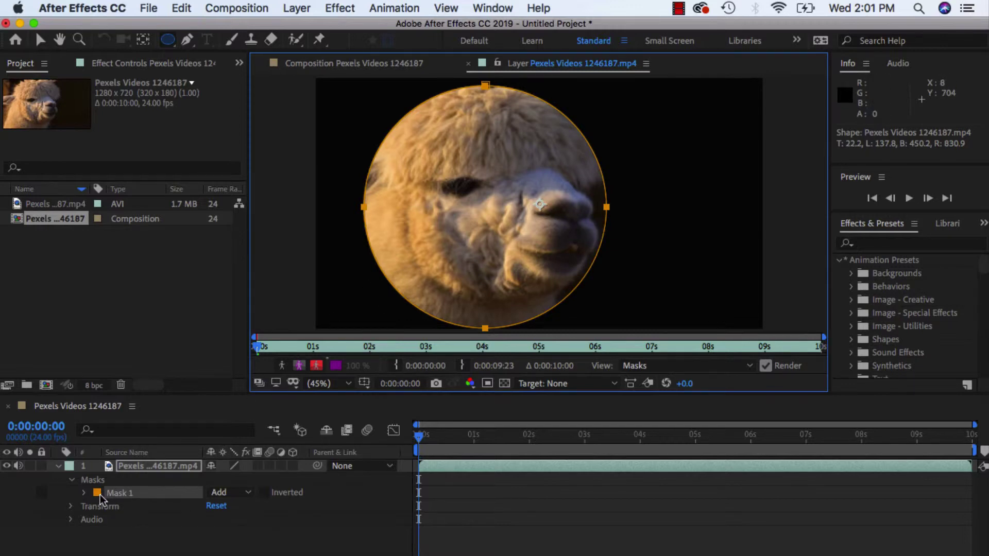
left_click(250, 492)
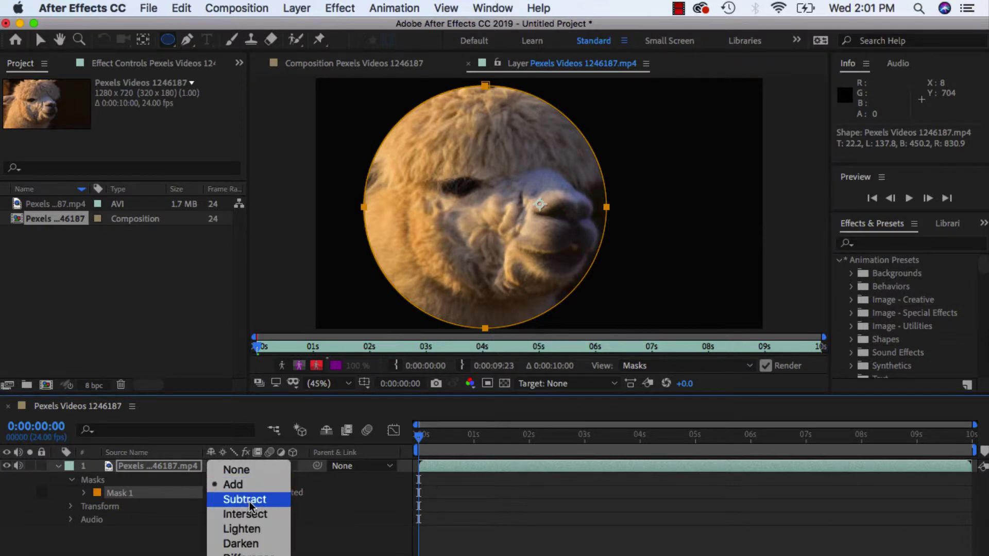
left_click(249, 499)
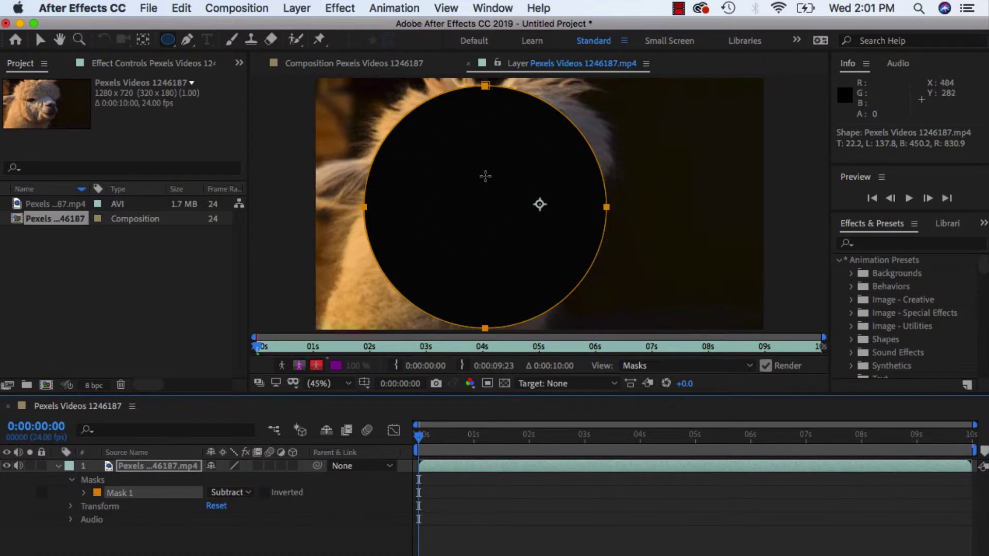
- Change the composition's background color to a bright, saturated blue with a hue of 242°
left_click(242, 8)
left_click(565, 159)
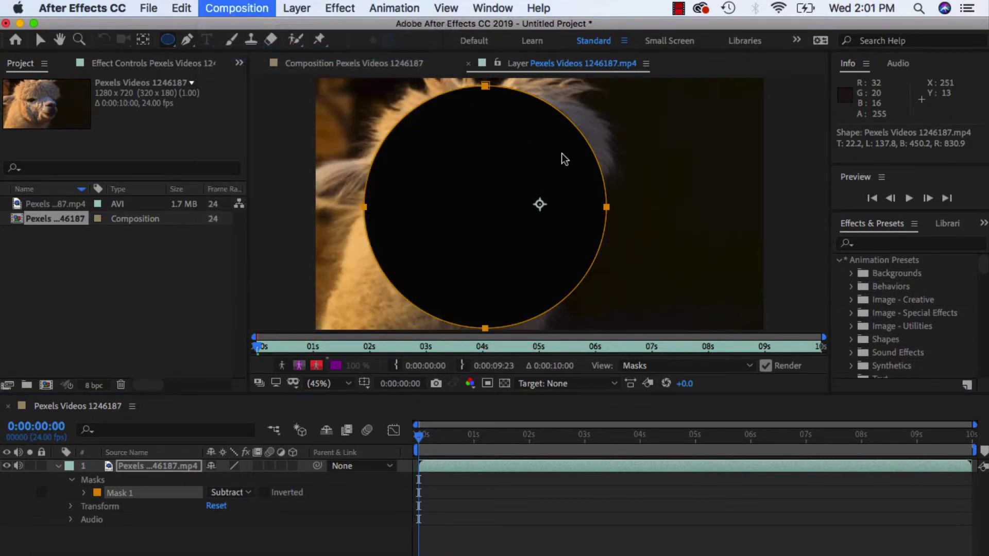
key("super+k")
left_click(376, 400)
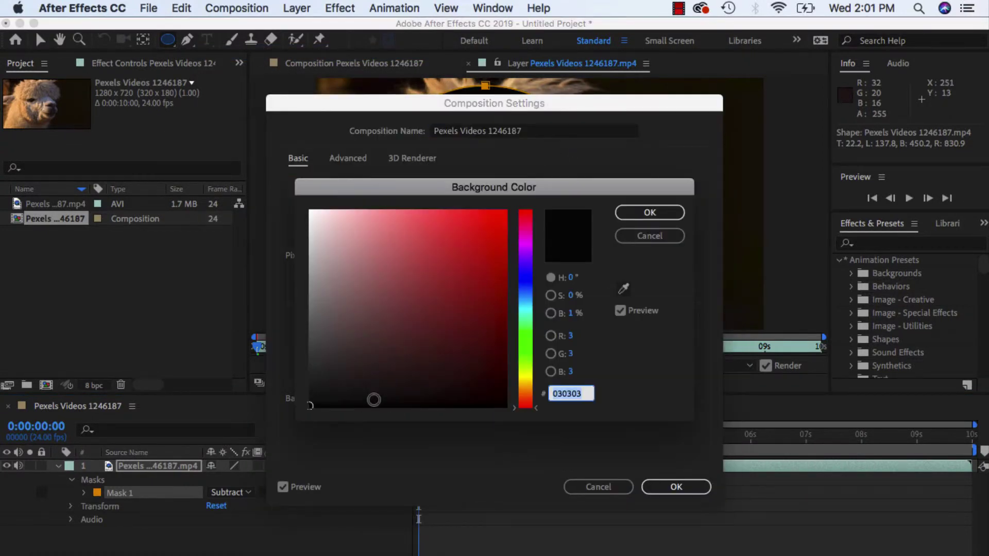
left_click(528, 278)
left_click_drag(502, 233, 500, 225)
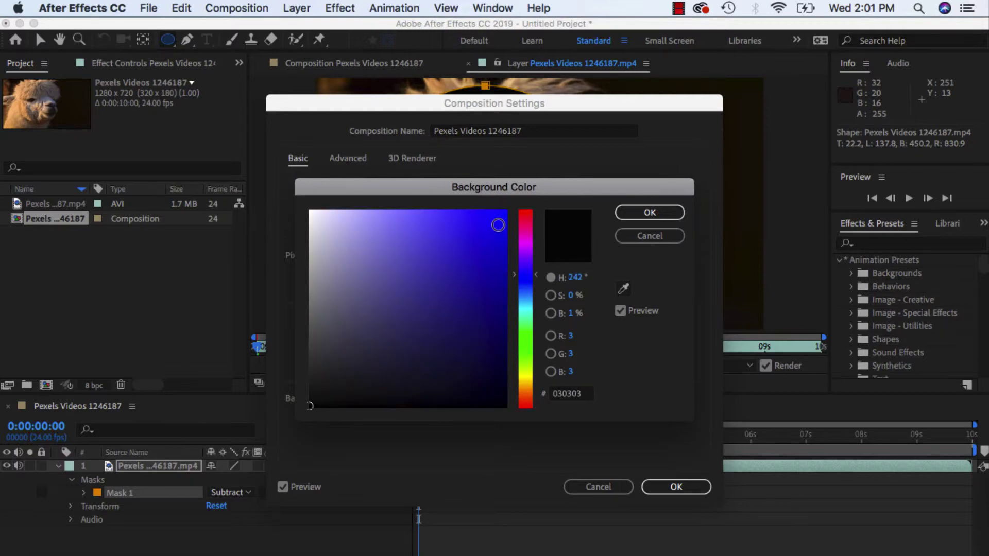
left_click(650, 212)
left_click(690, 486)
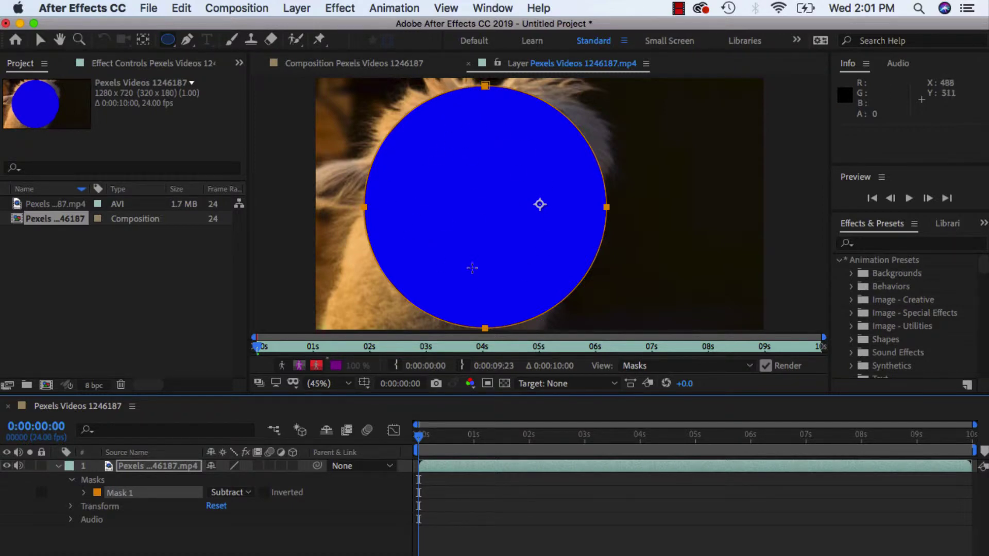
- Set the mode of the circular Mask 1 to Add
left_click(247, 493)
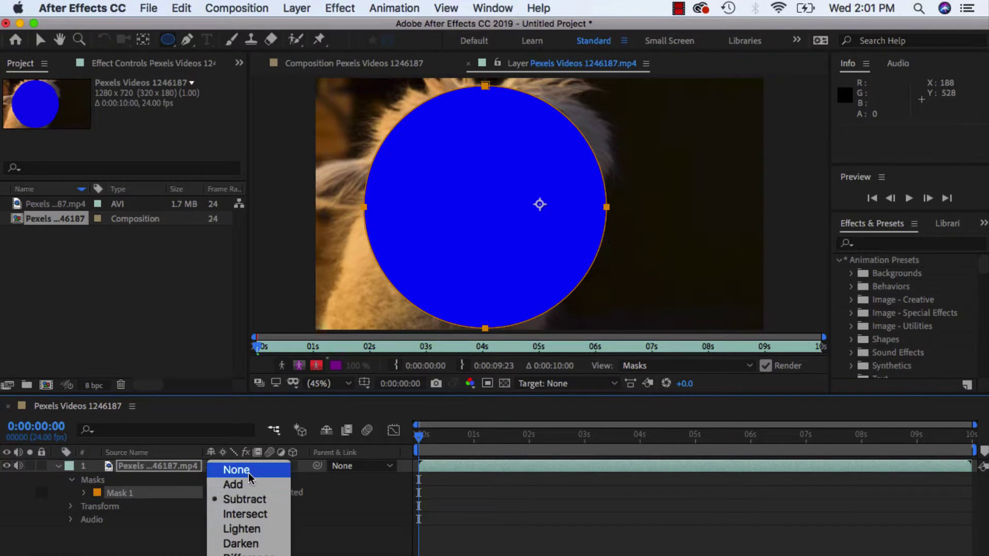
left_click(247, 485)
key("v")
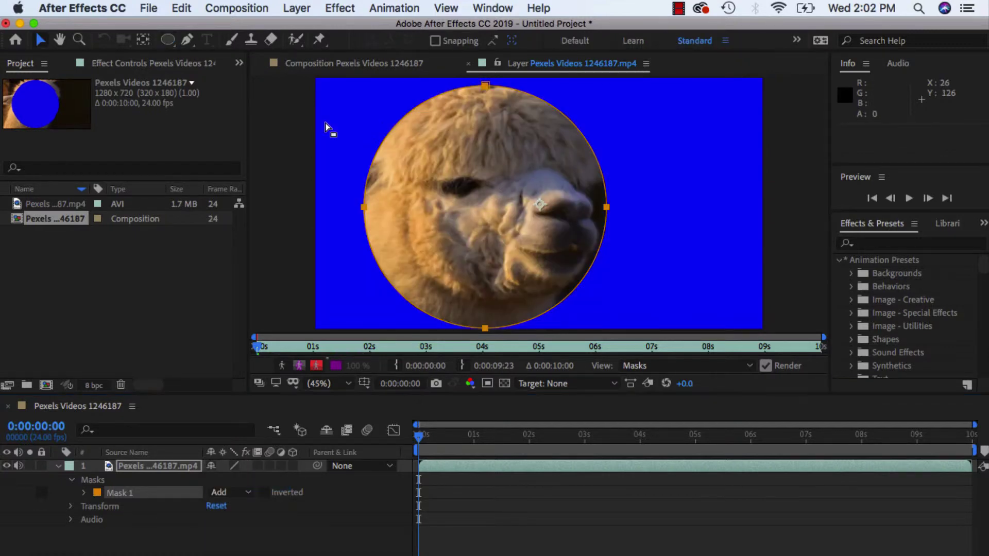
- Draw a second circular mask about 512 px wide inside the first one and set its mode to Subtract
left_click(168, 40)
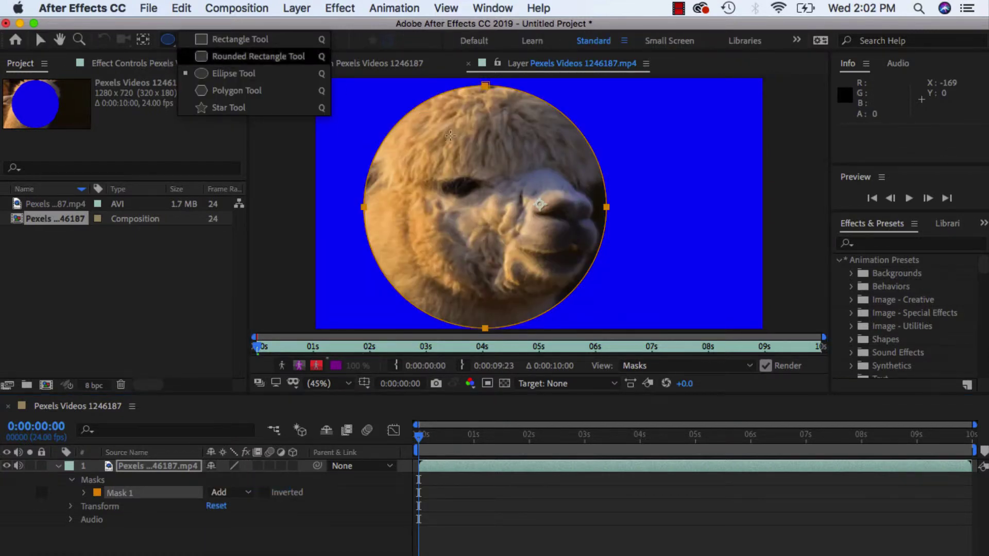
left_click(400, 132)
left_click_drag(400, 131, 579, 262)
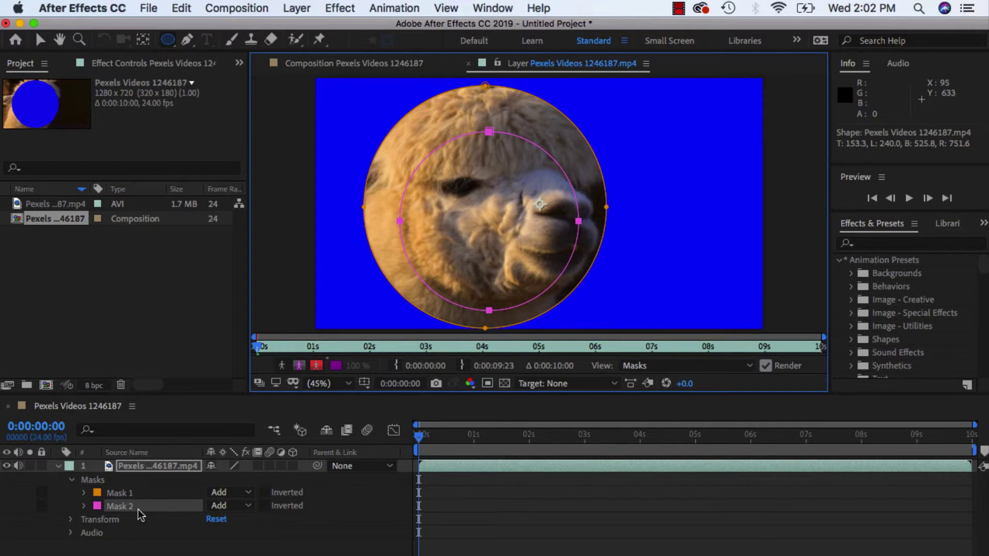
left_click(236, 509)
left_click(247, 500)
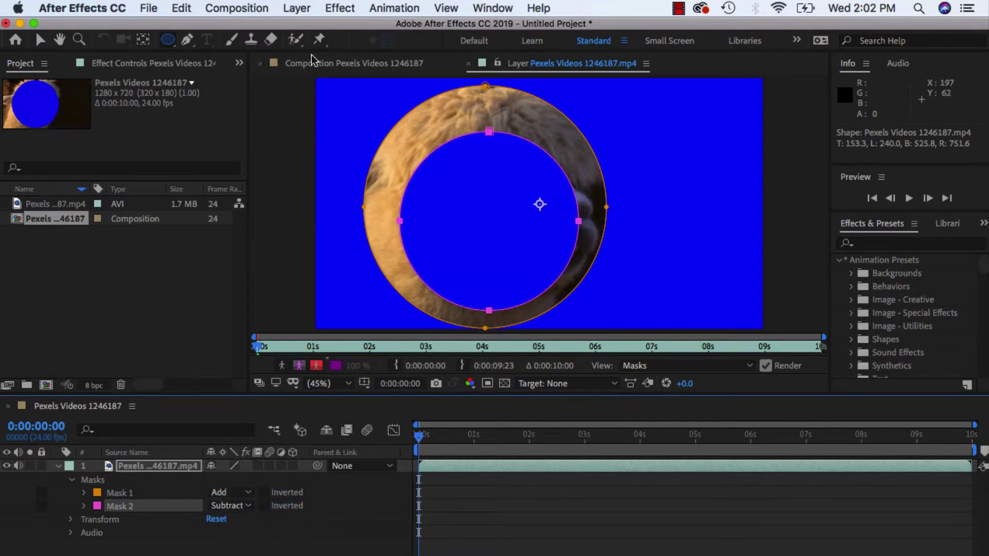
- Select both circular masks and delete them from the clip
key("v")
left_click(160, 493, "shift")
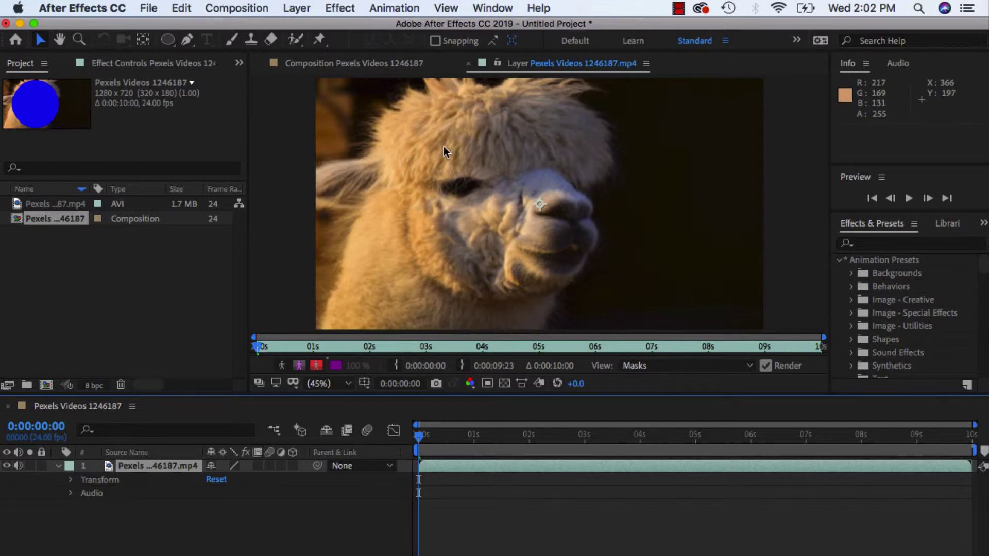
- Start a Pen tool mask at the bottom of the alpaca's throat and trace up its muzzle and forehead to the top of the head
key("g")
left_click(542, 329)
left_click(557, 297)
left_click(588, 254)
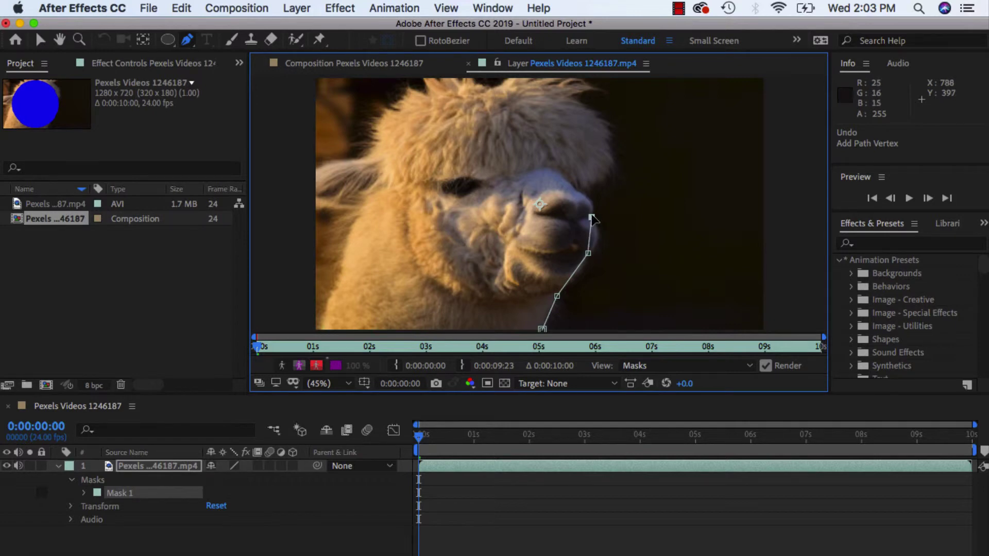
left_click_drag(591, 219, 586, 207)
left_click(586, 194)
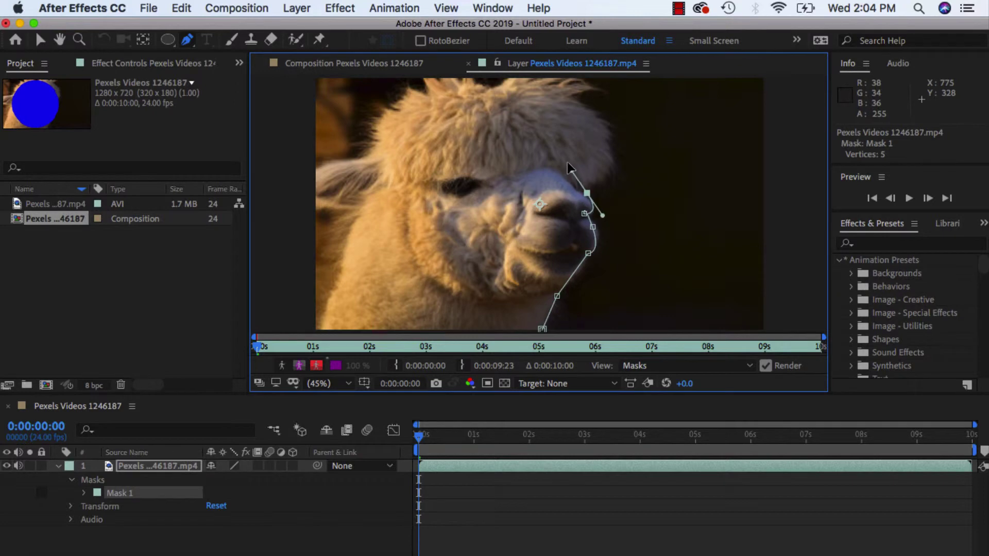
left_click_drag(568, 165, 568, 165)
left_click_drag(599, 116, 554, 23)
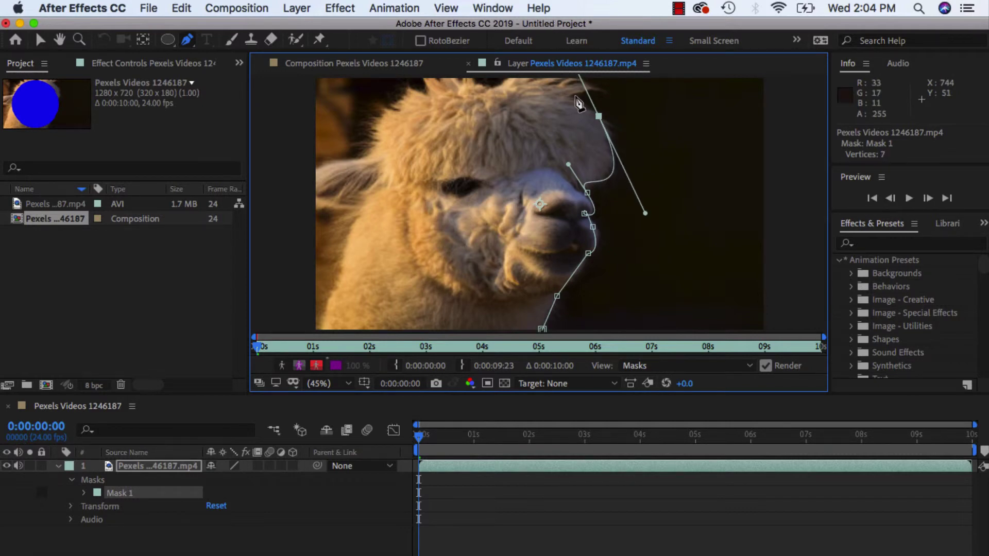
left_click(570, 96)
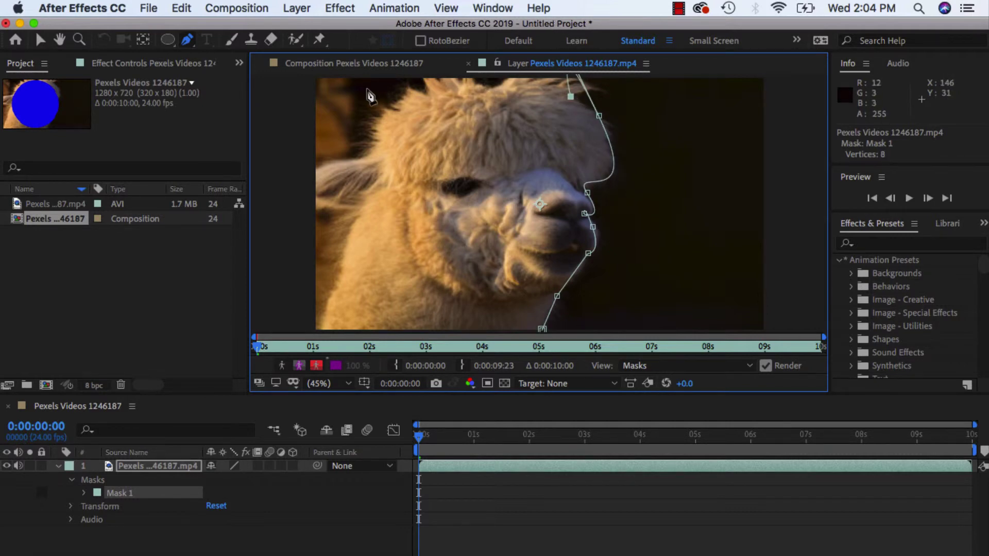
- Continue the mask over the head, around the ear and down the back of the neck, and close it at its first vertex
left_click(412, 77)
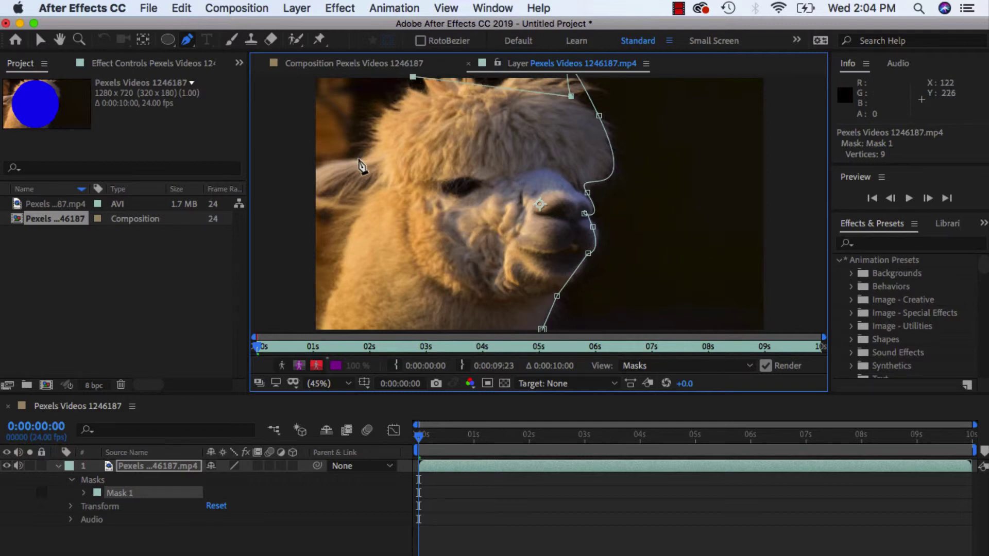
left_click(314, 167)
left_click(314, 211)
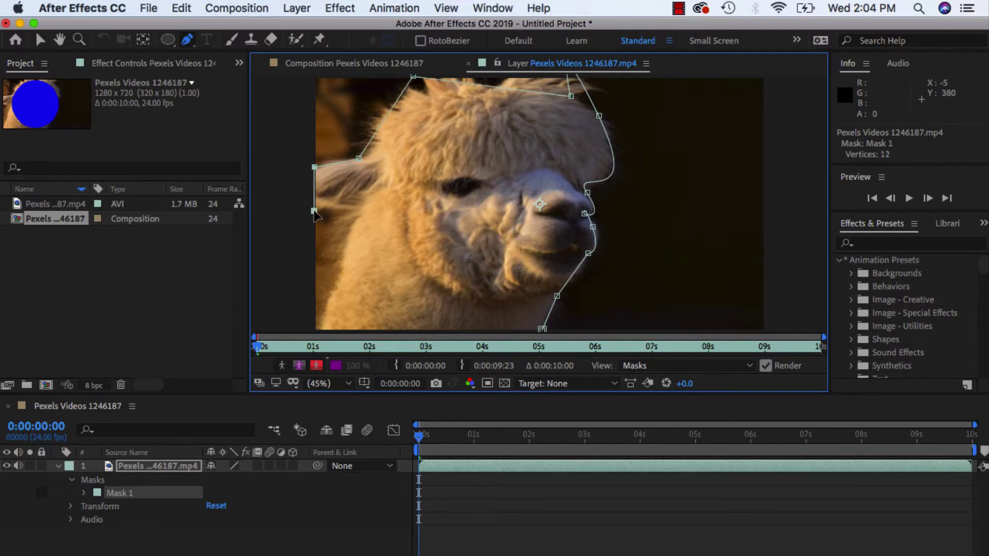
left_click(356, 216)
left_click(318, 330)
left_click(542, 329)
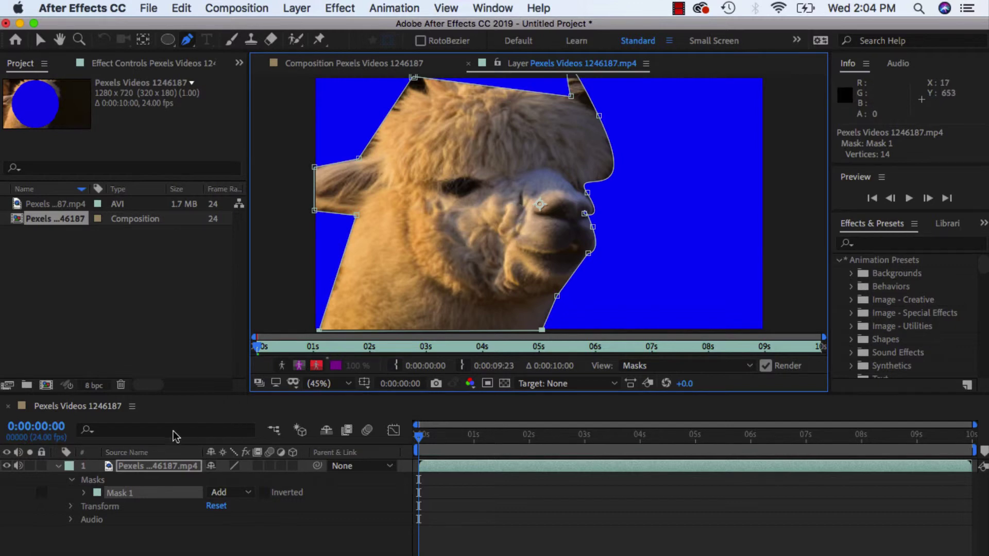
- Set Mask 1's expansion to 40 pixels, its opacity to 100% and its feather to 49 pixels
left_click(83, 494)
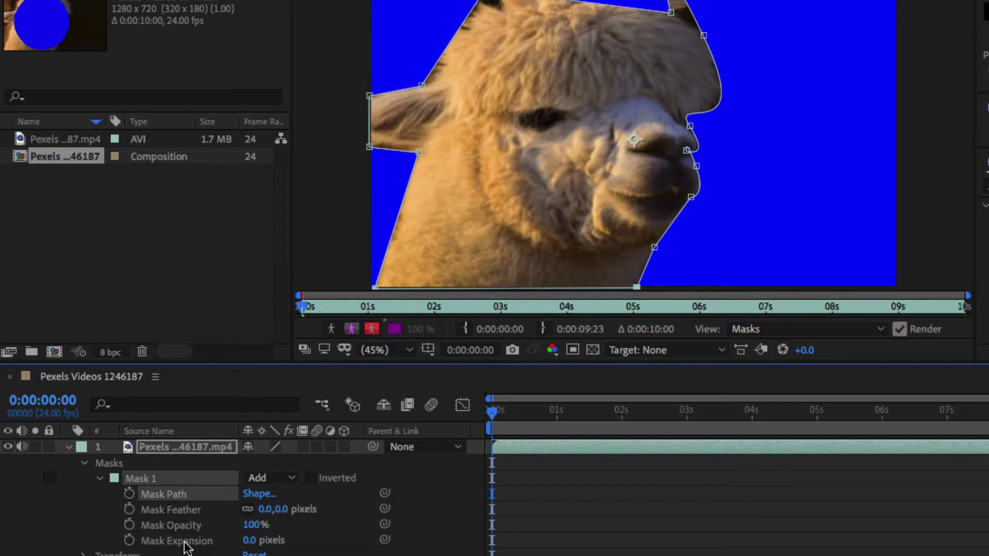
left_click_drag(247, 541, 278, 538)
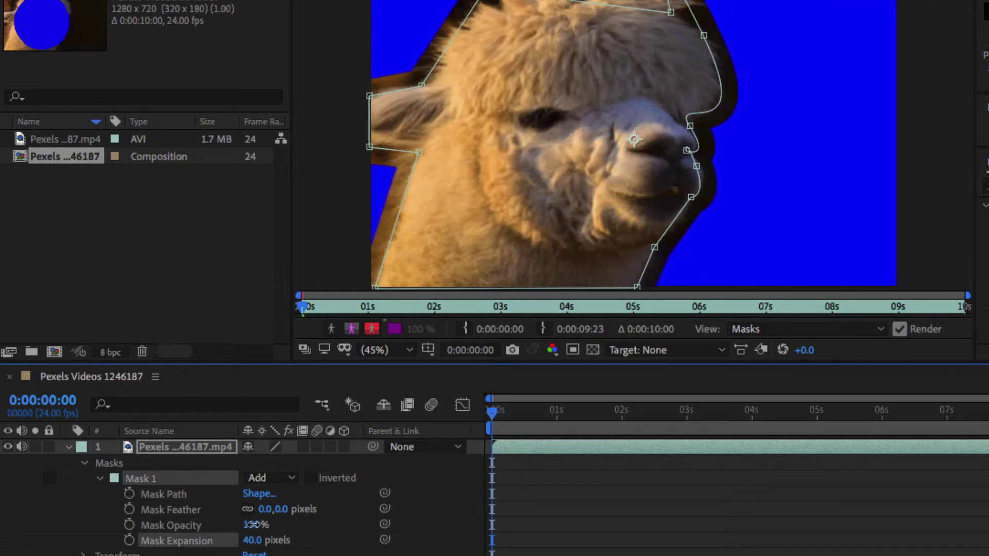
mouse_move(252, 525)
left_mouse_down()
mouse_move(268, 525)
mouse_move(232, 524)
left_mouse_up()
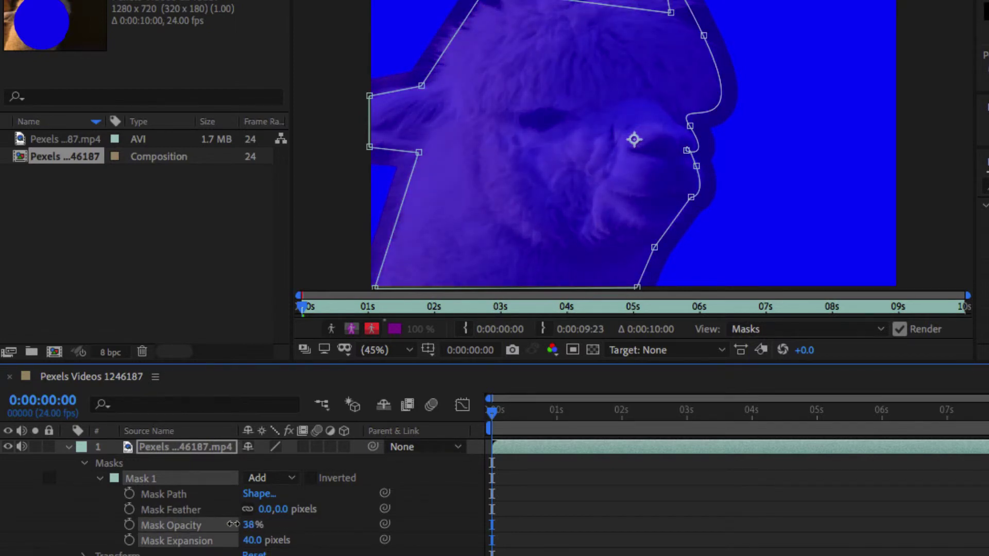
left_click_drag(235, 524, 310, 511)
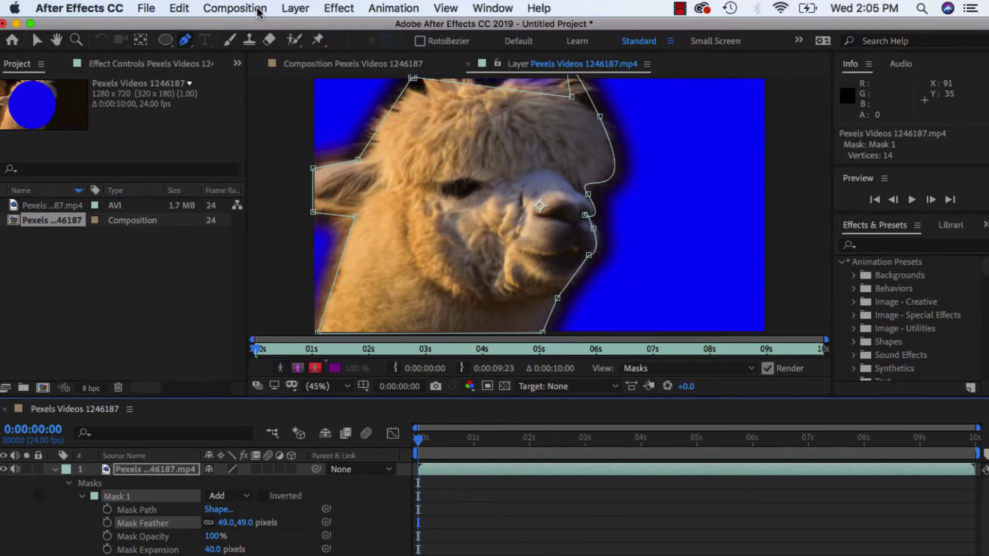
- Change the composition's background color to black
left_click(259, 8)
left_click(360, 50)
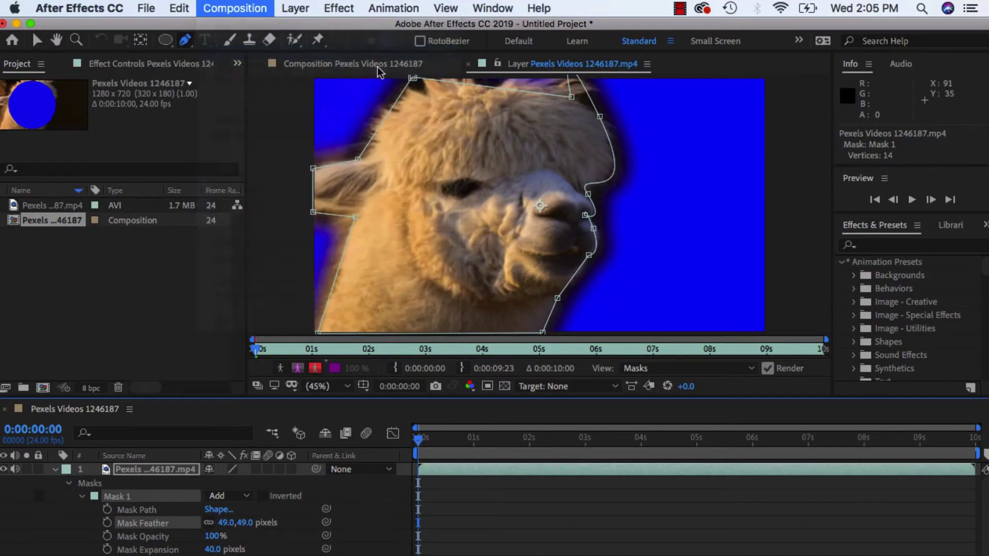
left_click(387, 398)
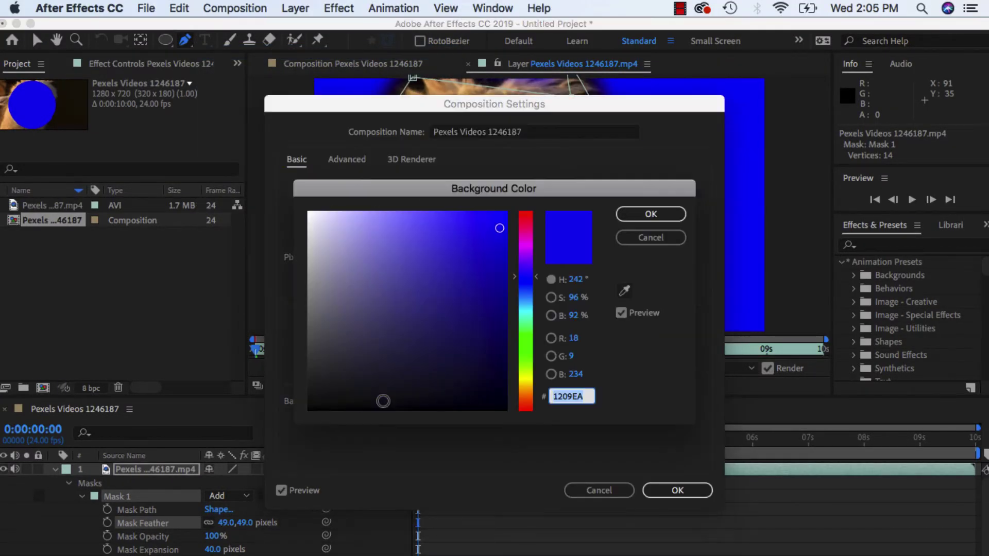
left_click_drag(383, 401, 289, 413)
left_click(685, 214)
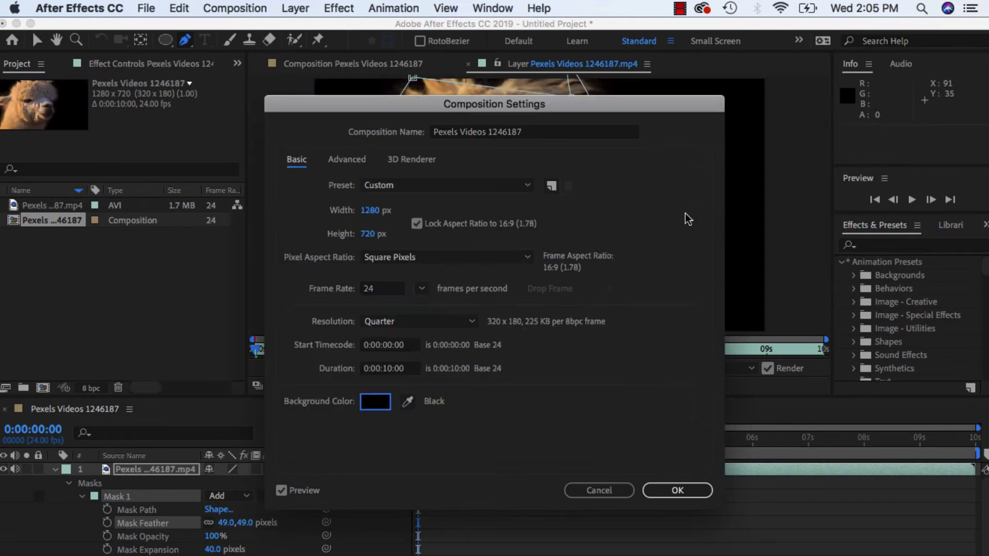
left_click(677, 491)
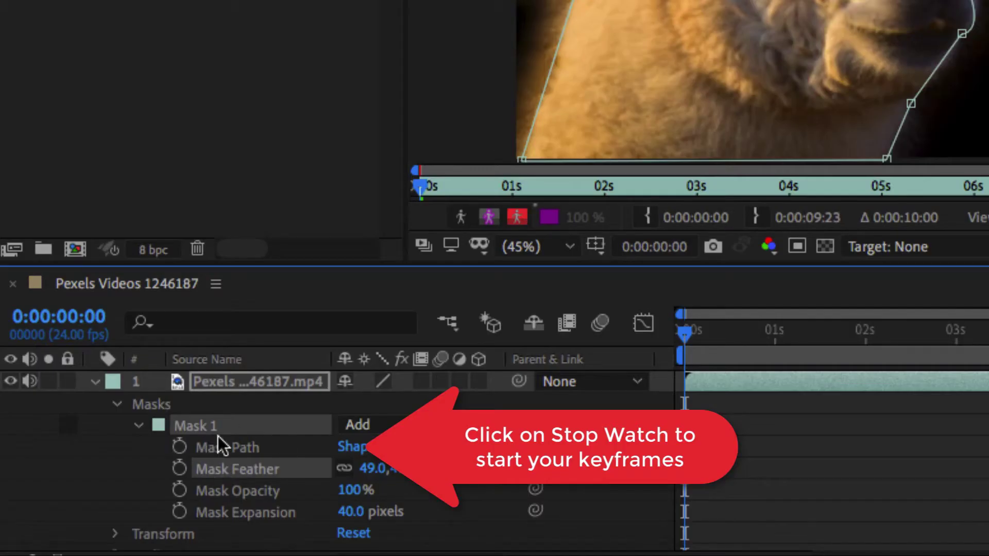
- Start keyframing Mask Path at 0 s, and at 0:00:01:00 add a vertex above the head and raise the mask's top edge
left_click(106, 509)
left_click_drag(684, 334, 774, 344)
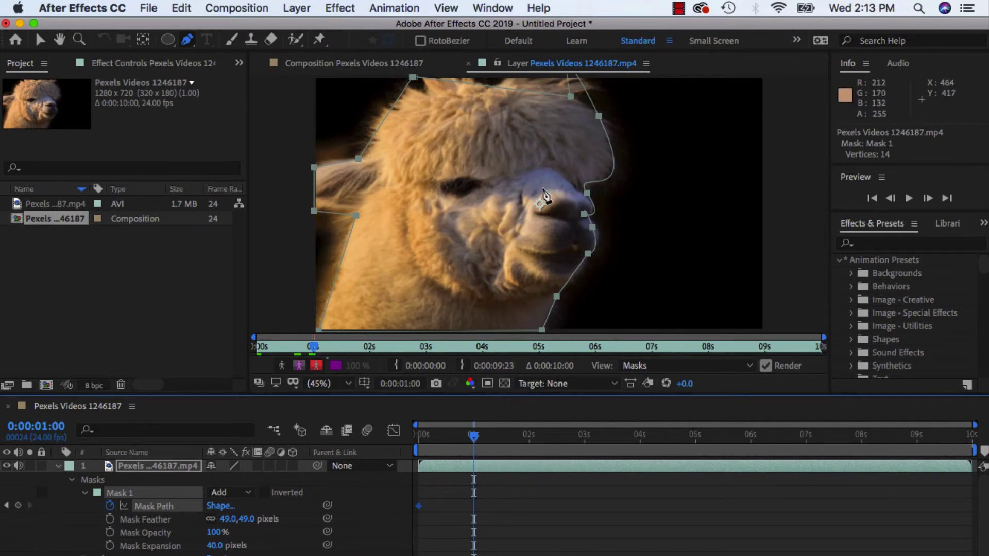
left_click(189, 41)
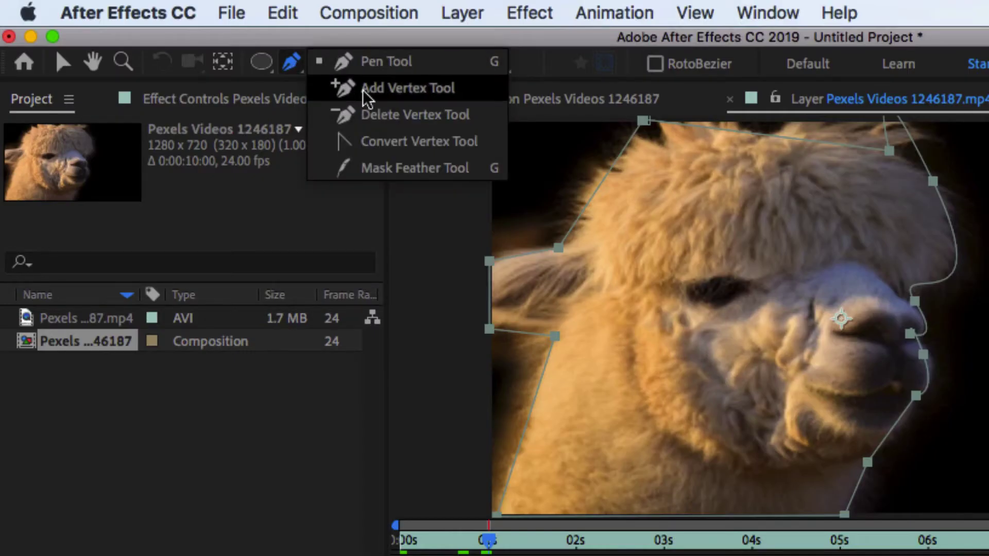
left_click(407, 89)
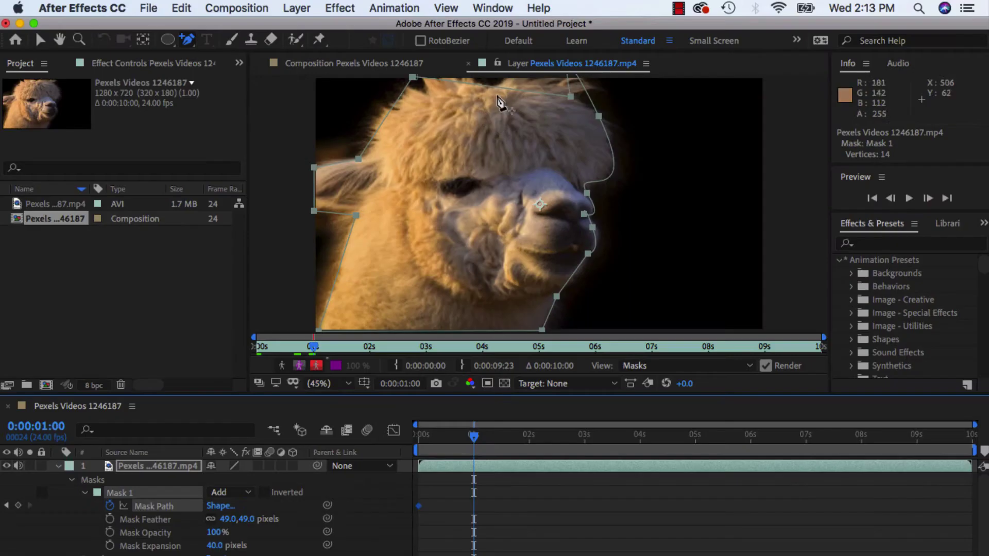
left_click(784, 138)
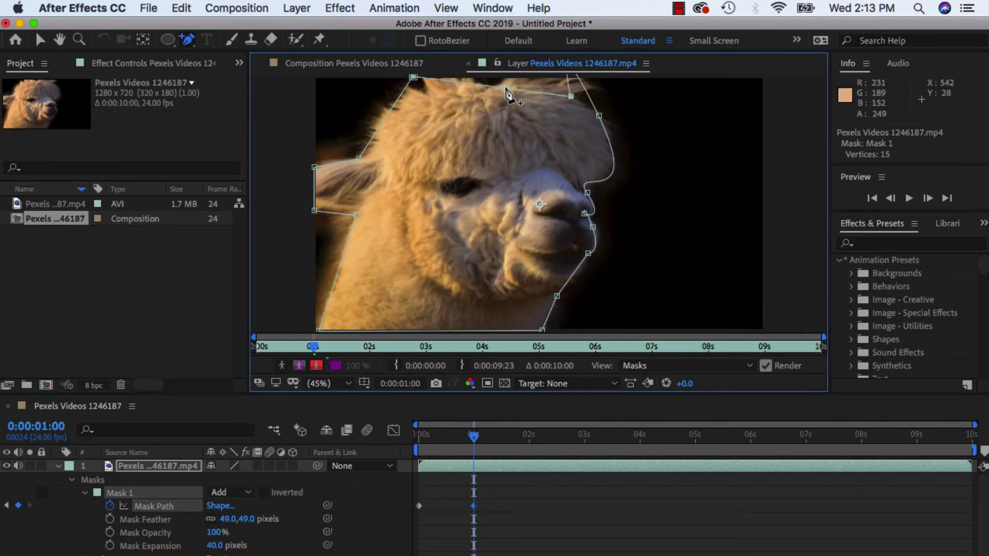
left_click_drag(521, 82, 509, 74)
left_click_drag(572, 98, 550, 76)
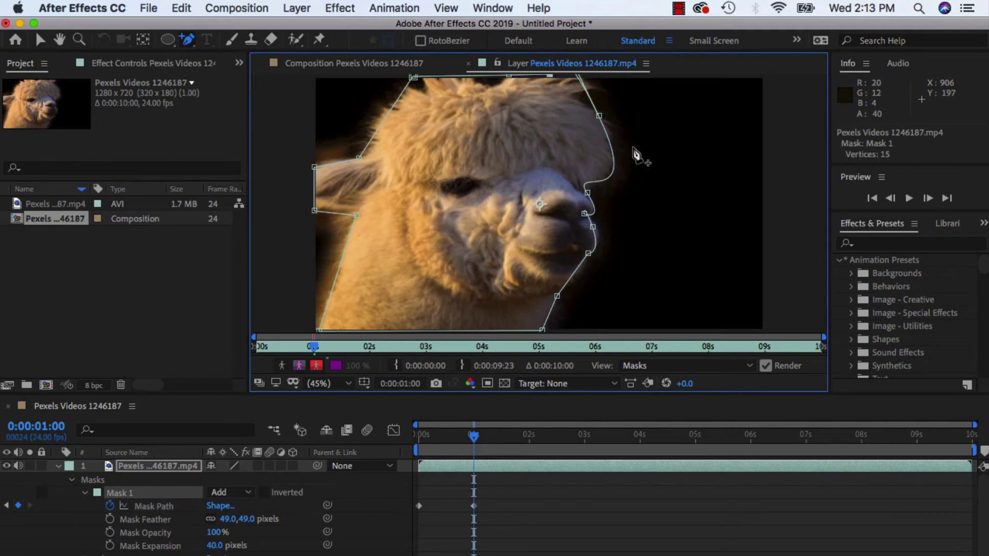
- Add mask vertices at the front of the head's top and on the back of the neck, and pull them outward
left_click(593, 103)
left_click_drag(594, 106, 589, 81)
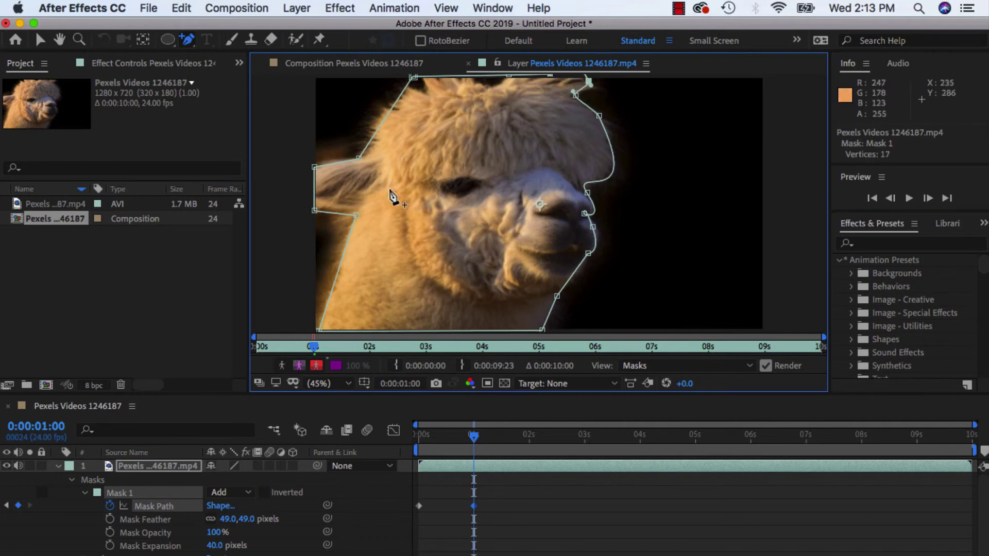
left_click(341, 259)
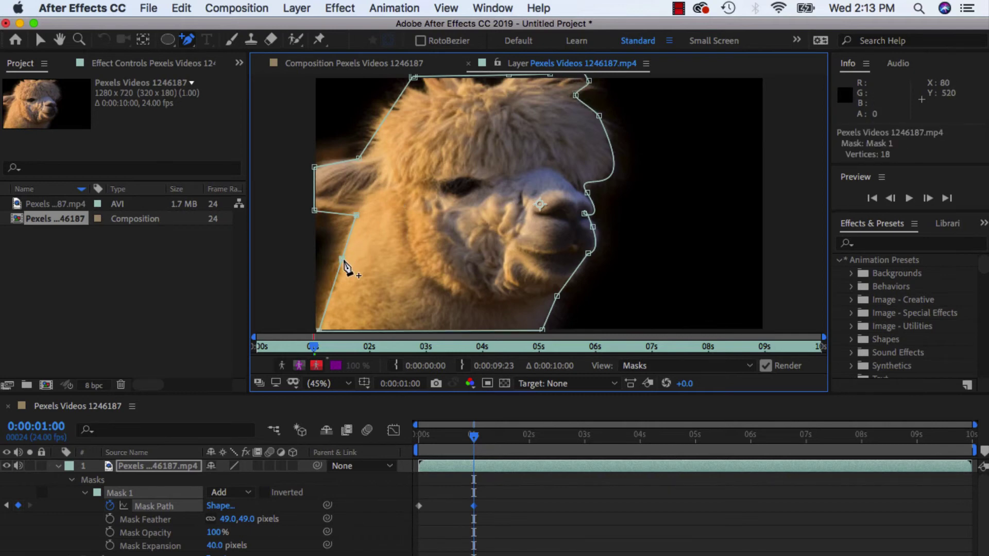
left_click_drag(343, 261, 331, 260)
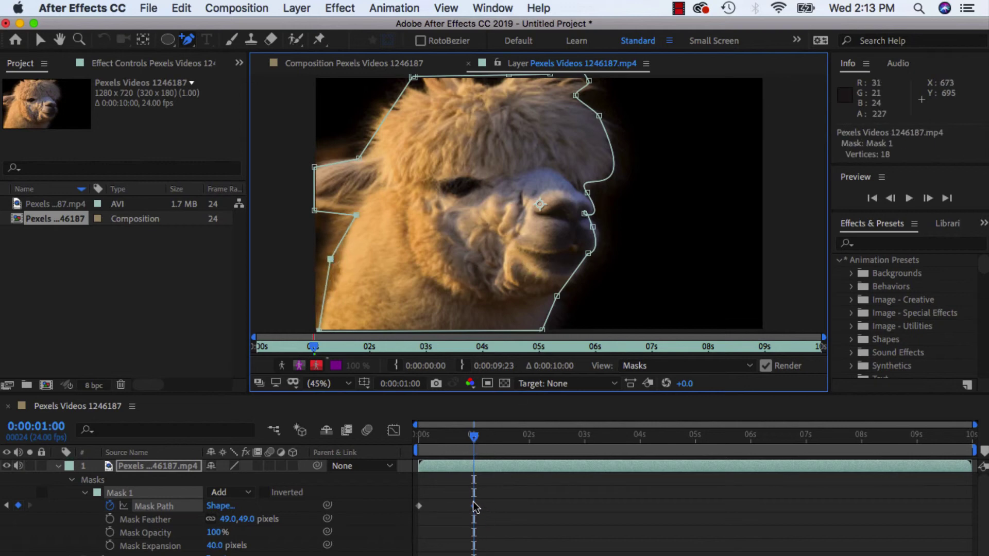
- At 0:00:01:18, add a mask vertex between the ear and the top of the head and pull it outward
left_click_drag(476, 441, 520, 443)
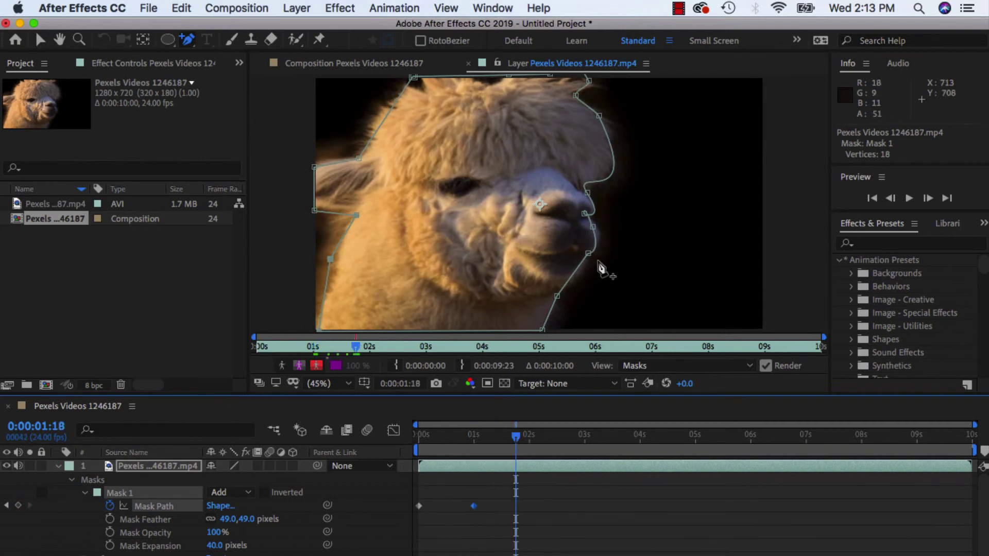
left_click(384, 120)
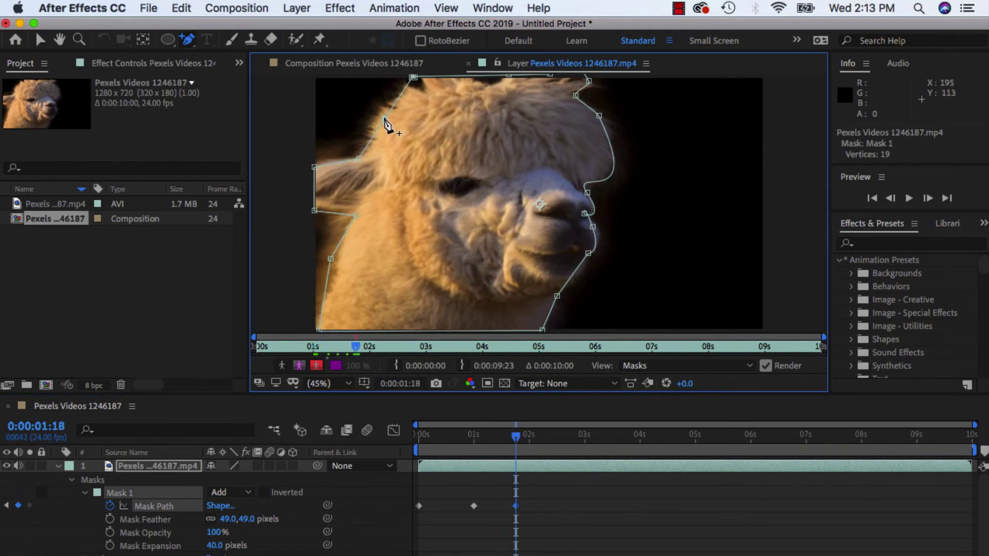
left_click_drag(384, 119, 373, 113)
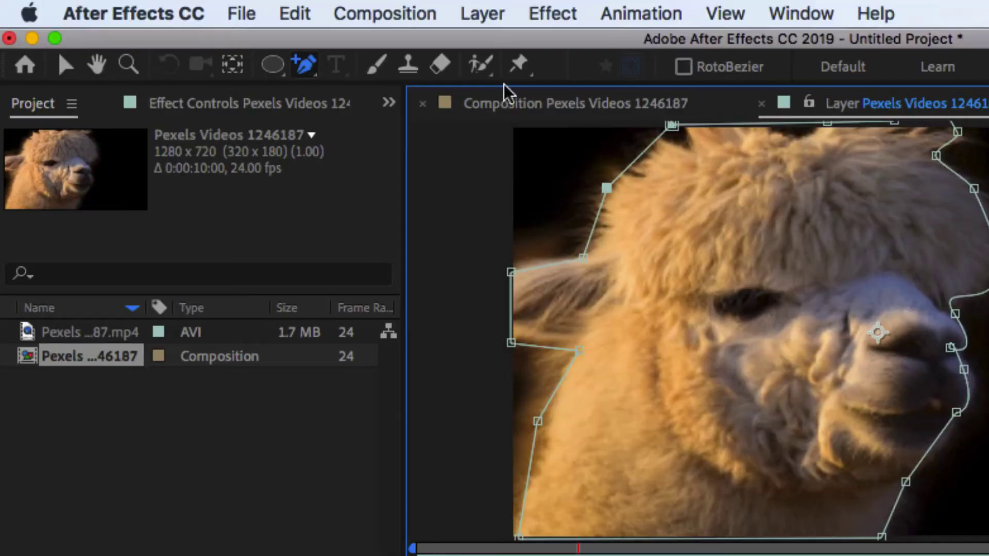
- Delete the mask vertex just below the alpaca's nose and accept the warning about animated mask paths
left_click_drag(307, 65, 379, 126)
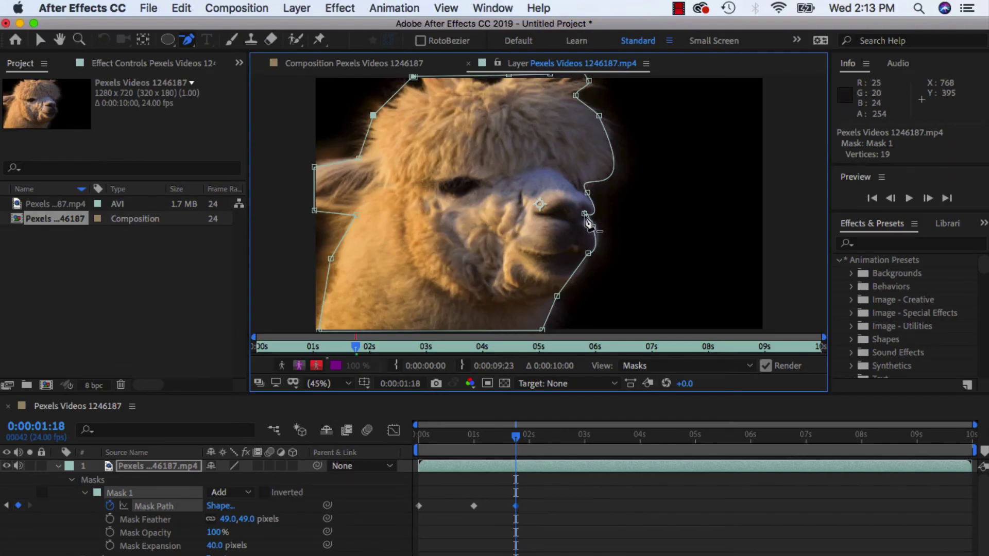
left_click(586, 215)
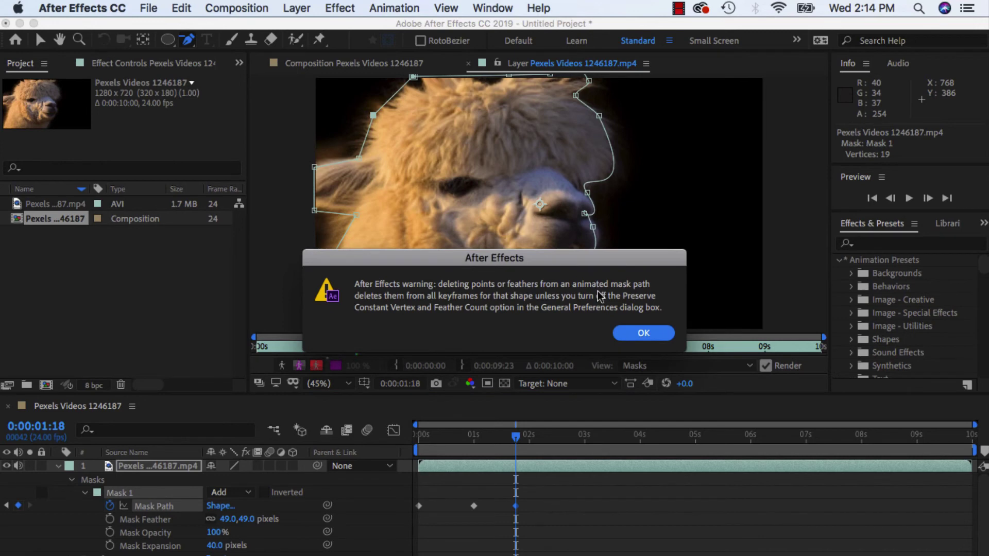
left_click(642, 334)
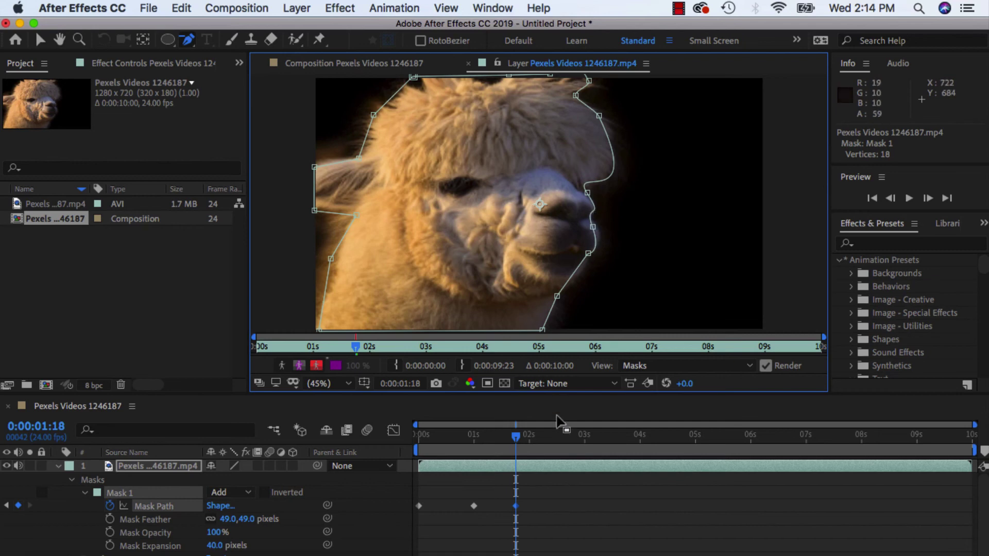
- Check the masked clip in the composition view at 0:00:00:21, with the mask outline hidden and shown again
mouse_move(517, 443)
left_mouse_down()
mouse_move(424, 446)
mouse_move(508, 456)
left_mouse_up()
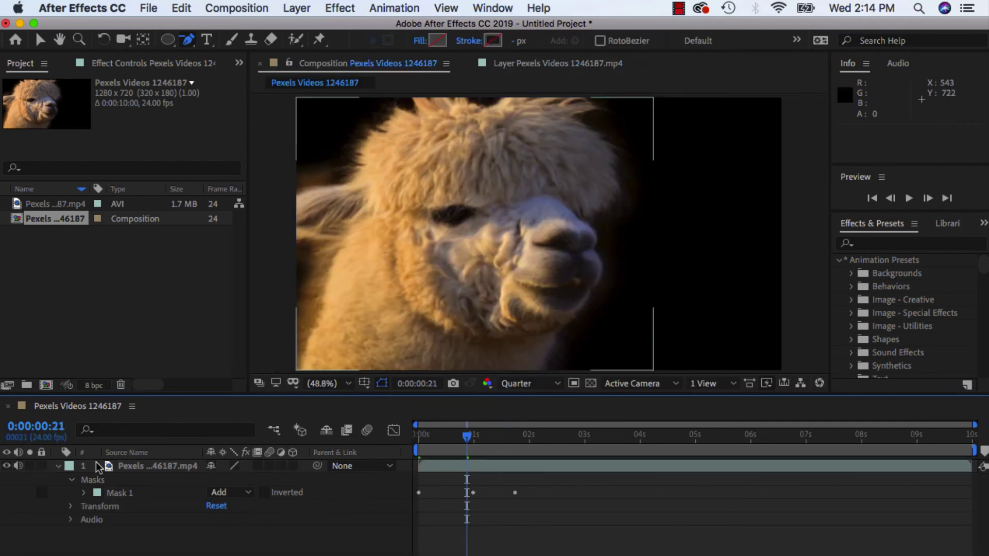
left_click(104, 480)
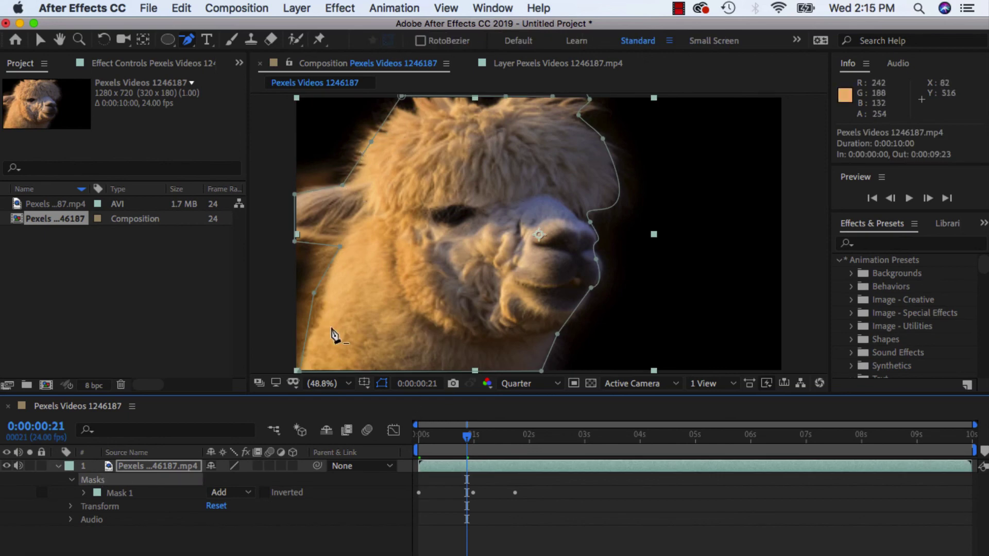
left_click(381, 383)
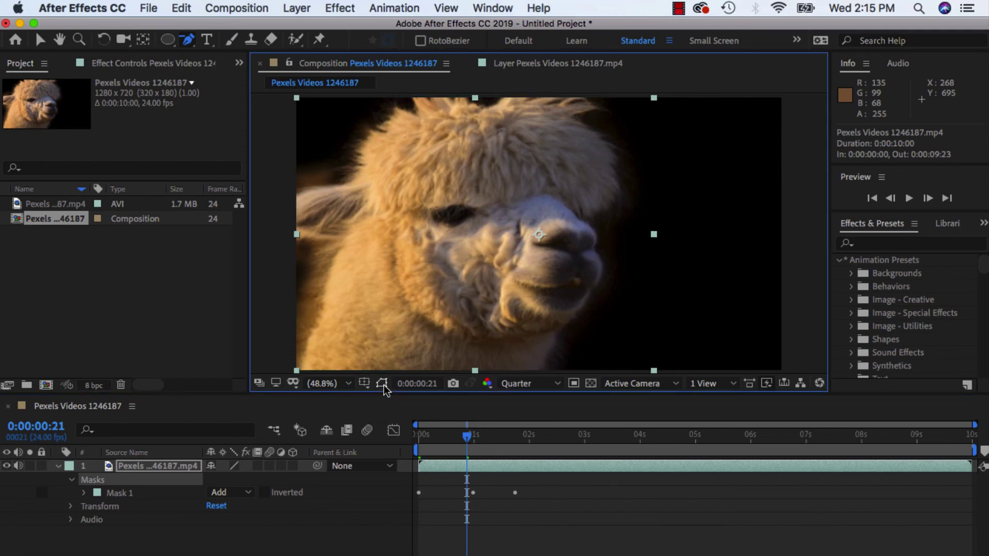
left_click(381, 384)
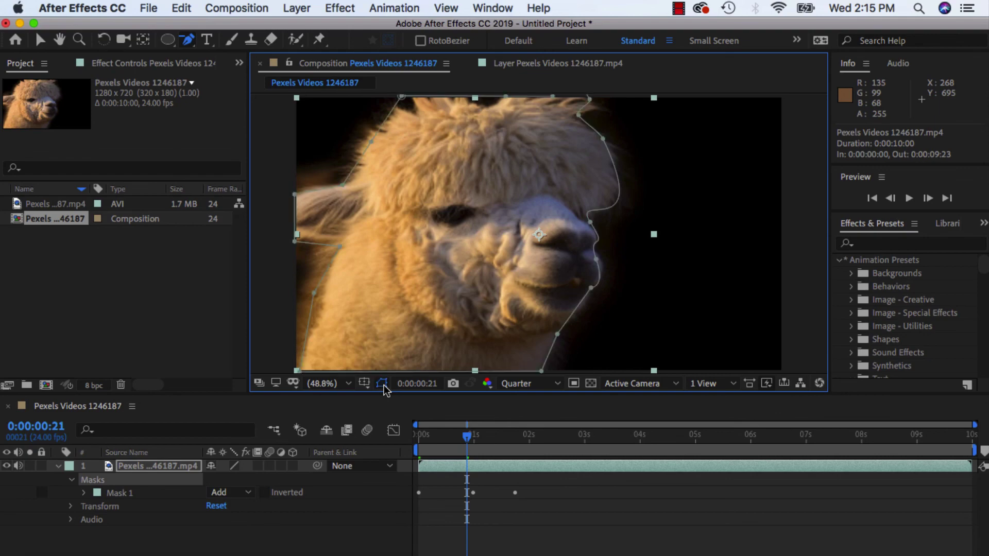